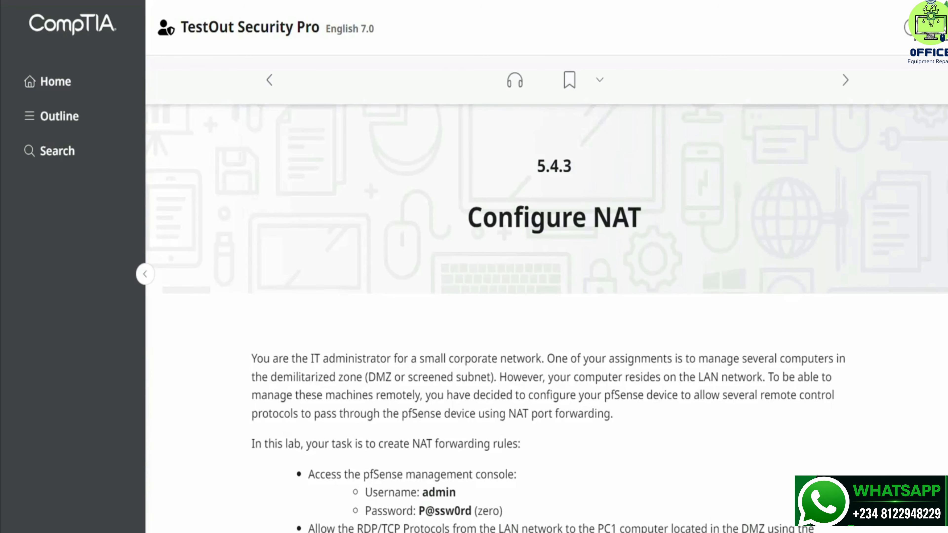
# Start the Configure NAT lab and sign in to pfSense as admin with the scenario's console password
pyautogui.scroll(-10, 726, 221)
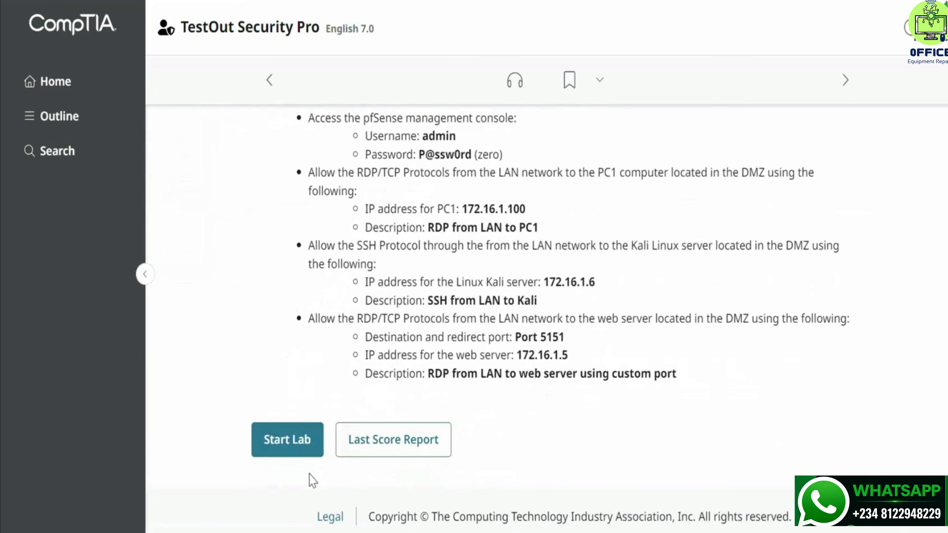
pyautogui.click(304, 443)
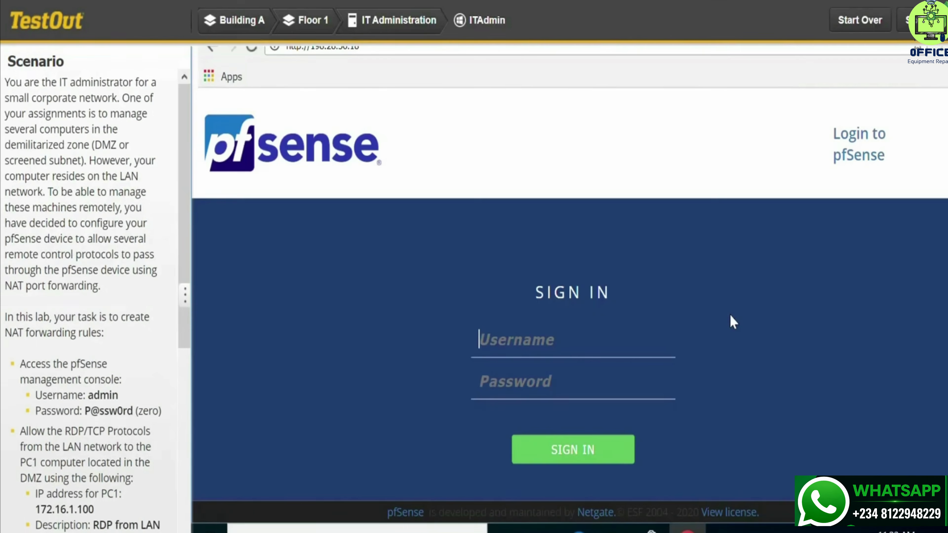
pyautogui.write('a')
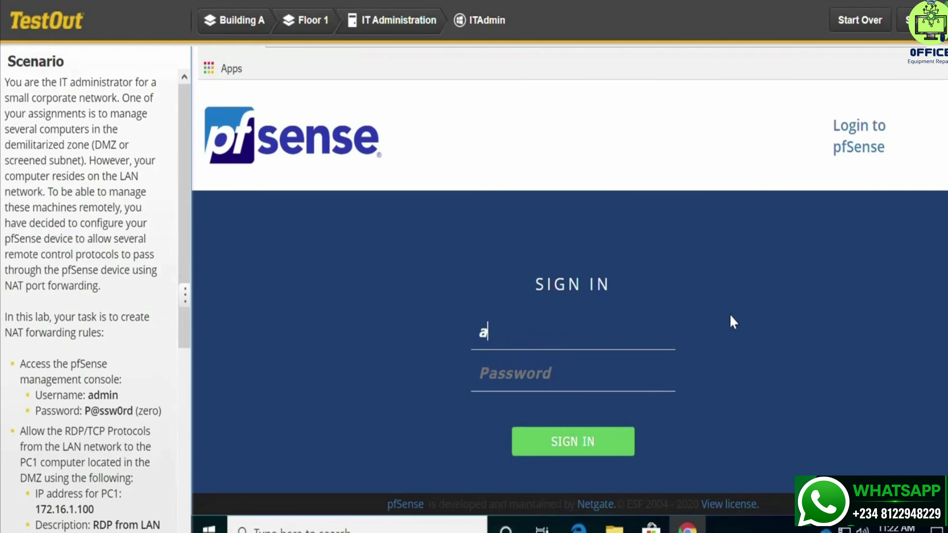
pyautogui.write('dmin')
pyautogui.click(538, 384)
pyautogui.moveTo(132, 412); pyautogui.dragTo(85, 416)
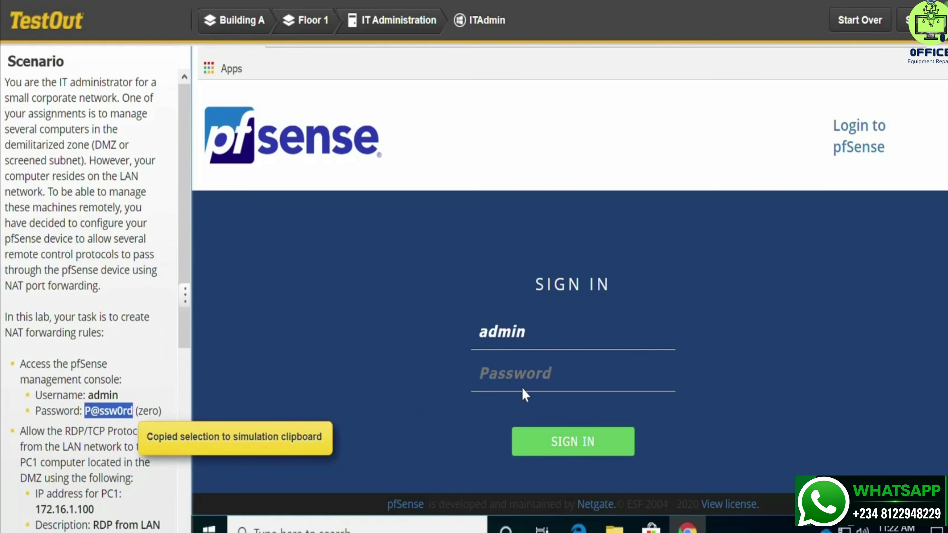
pyautogui.click(530, 378)
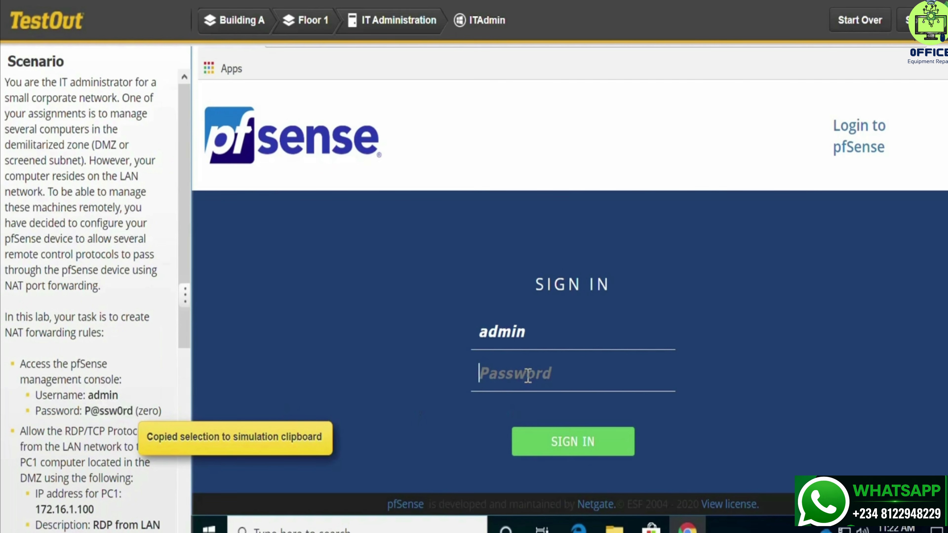
pyautogui.hotkey('ctrl', 'v')
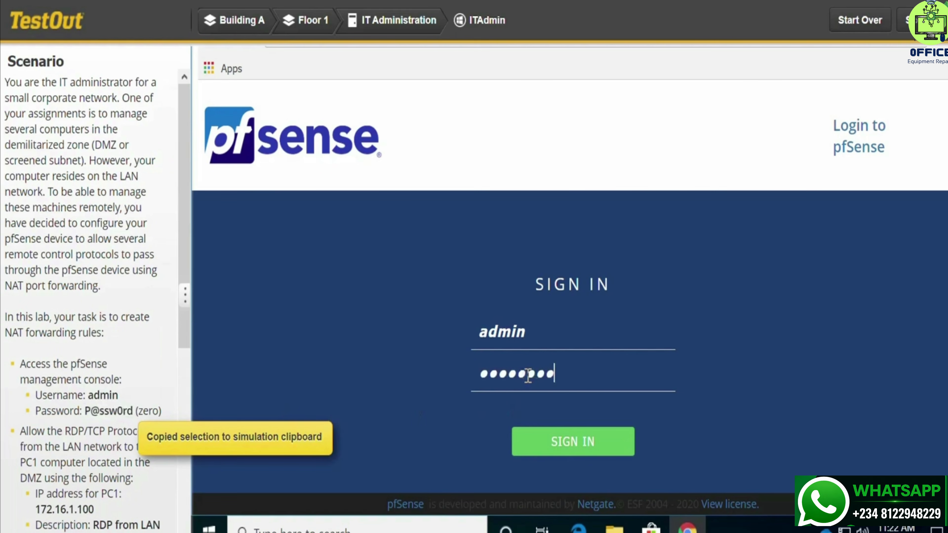
pyautogui.press('Return')
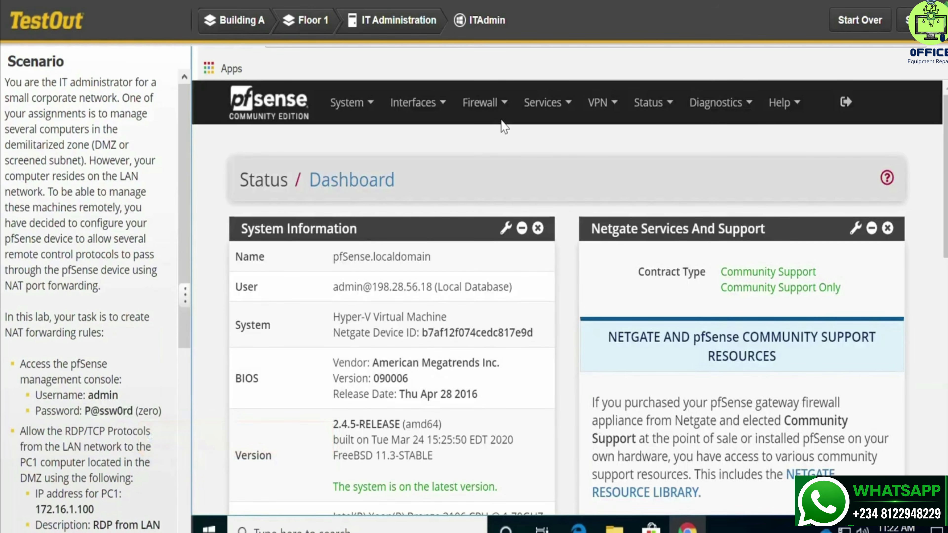
# Go to Firewall > NAT port forwarding and begin a new port-forward rule
pyautogui.click(496, 108)
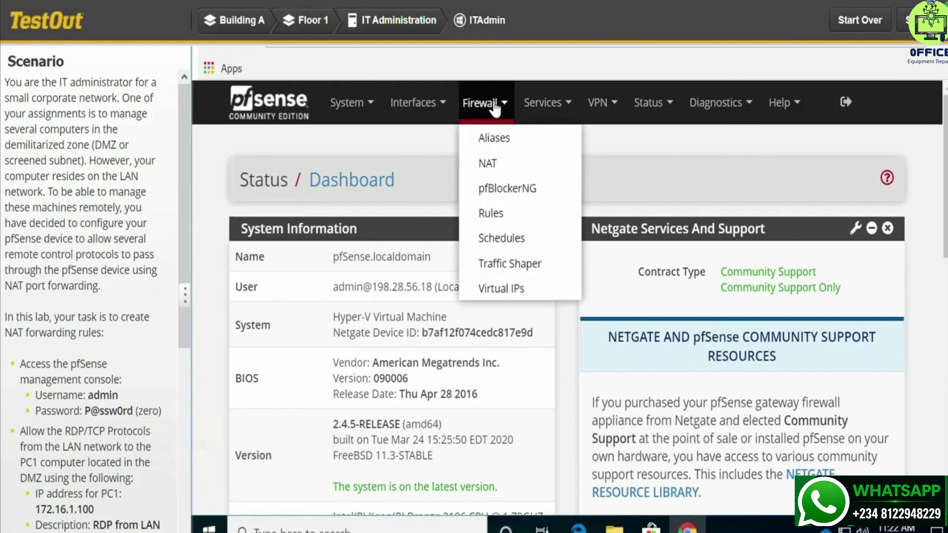
pyautogui.click(505, 172)
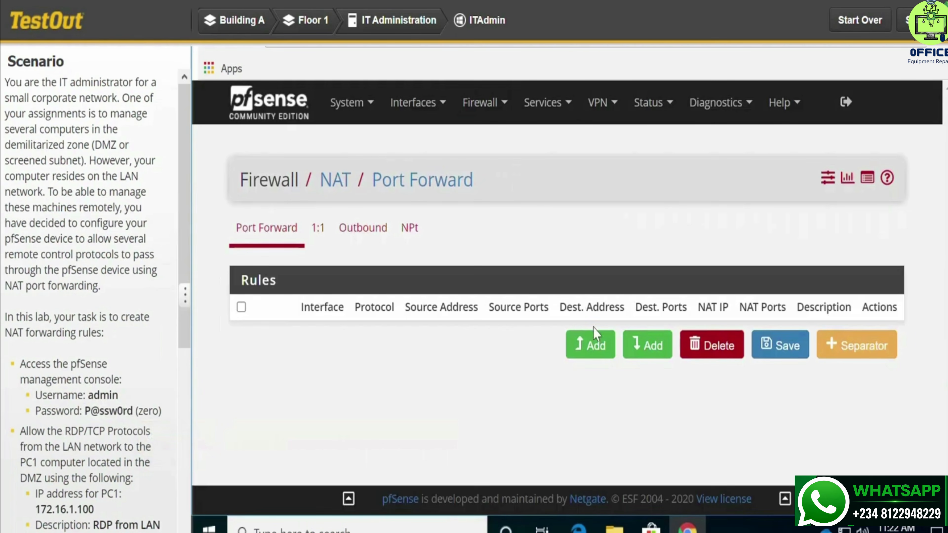
pyautogui.click(597, 345)
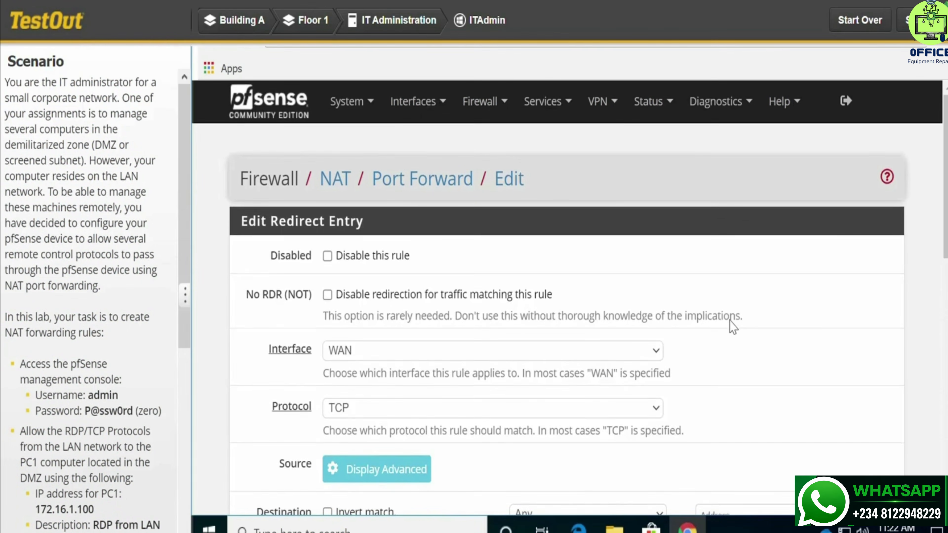
pyautogui.scroll(-5, 733, 323)
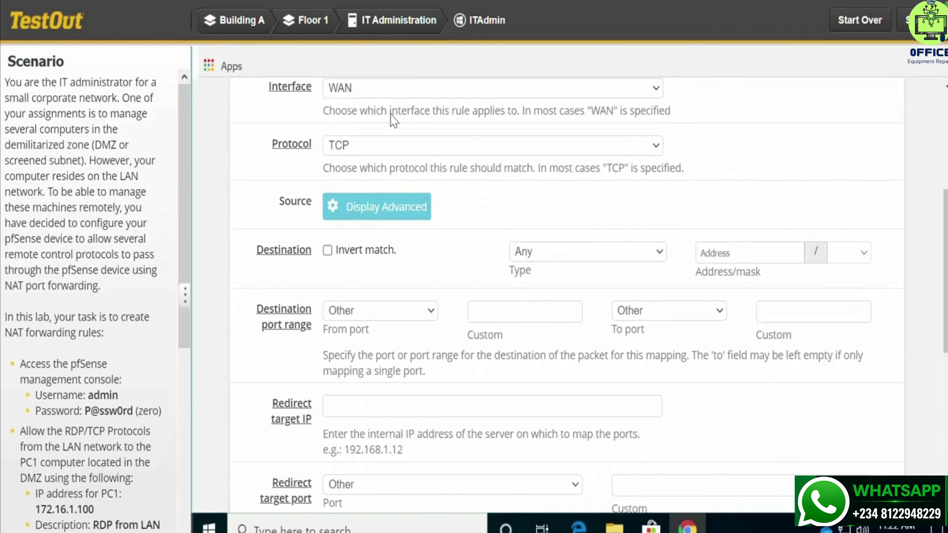
# Set interface LAN, destination LAN address, and destination port range MS RDP
pyautogui.click(395, 100)
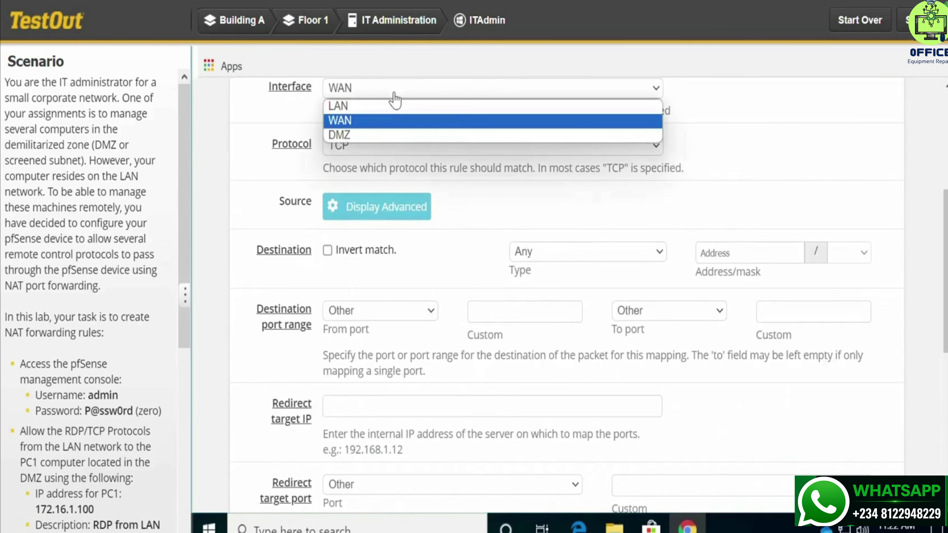
pyautogui.click(382, 110)
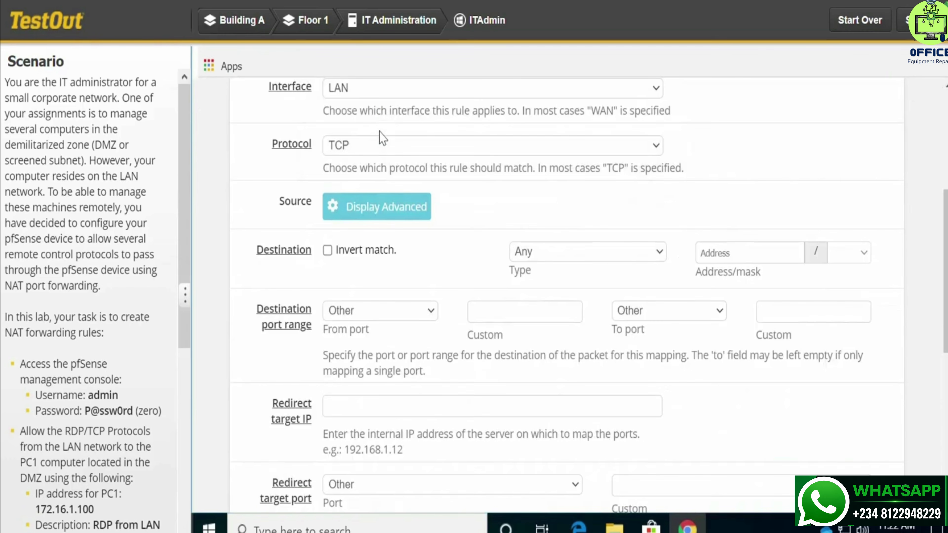
pyautogui.click(569, 259)
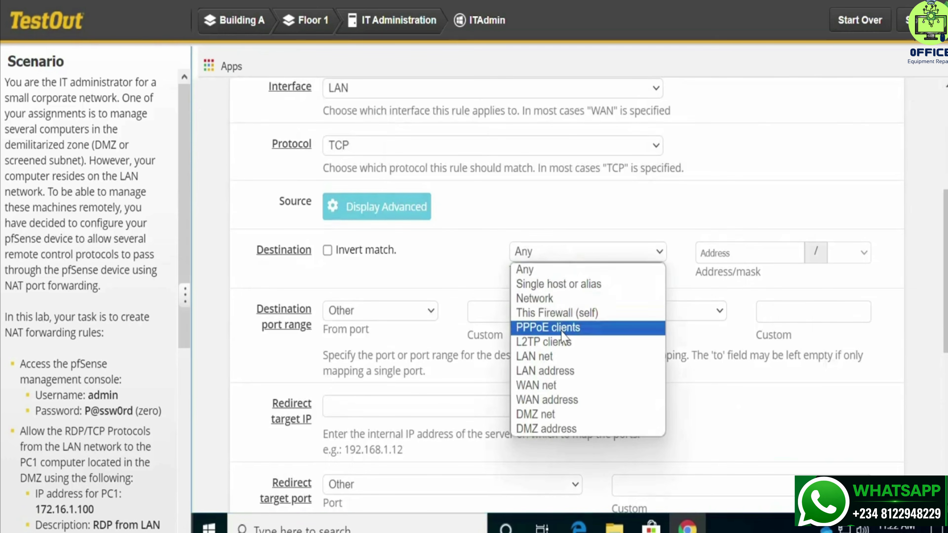
pyautogui.click(556, 375)
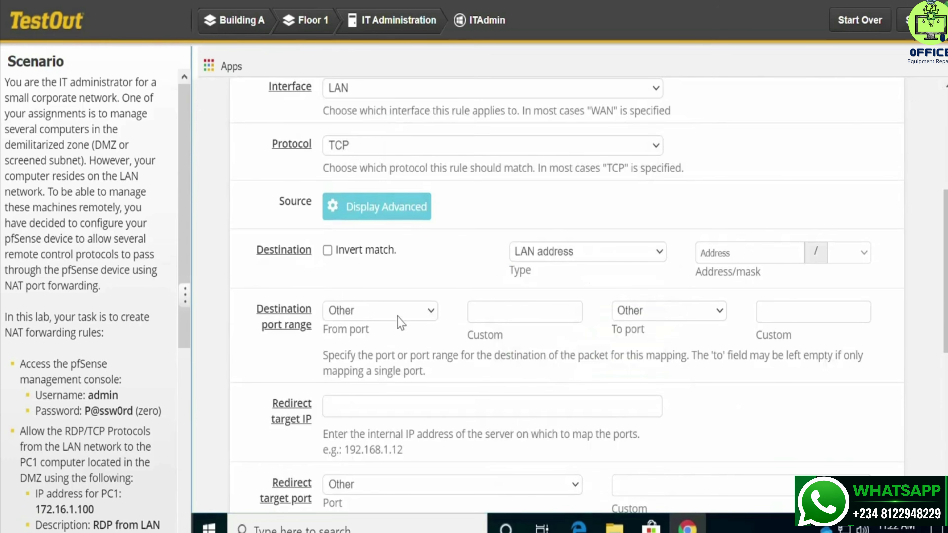
pyautogui.click(388, 318)
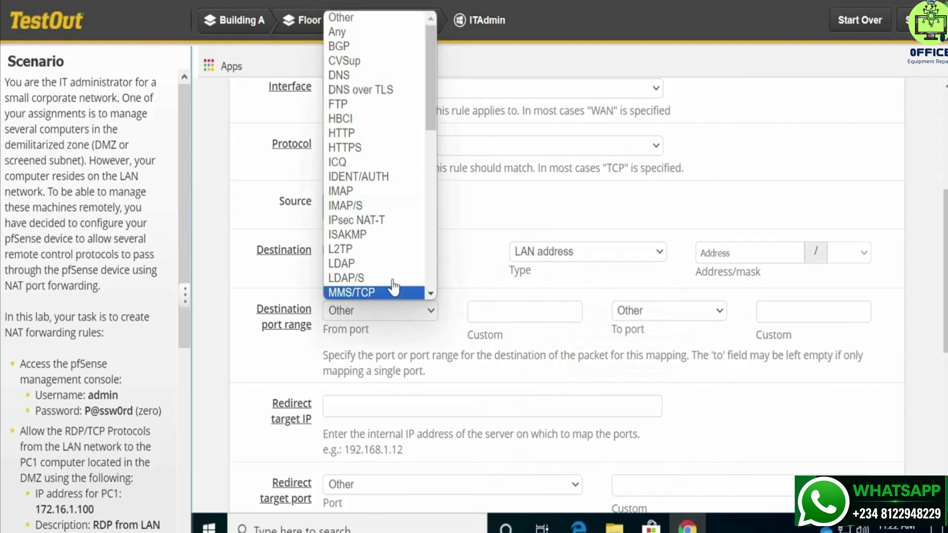
pyautogui.moveTo(426, 120); pyautogui.dragTo(427, 208)
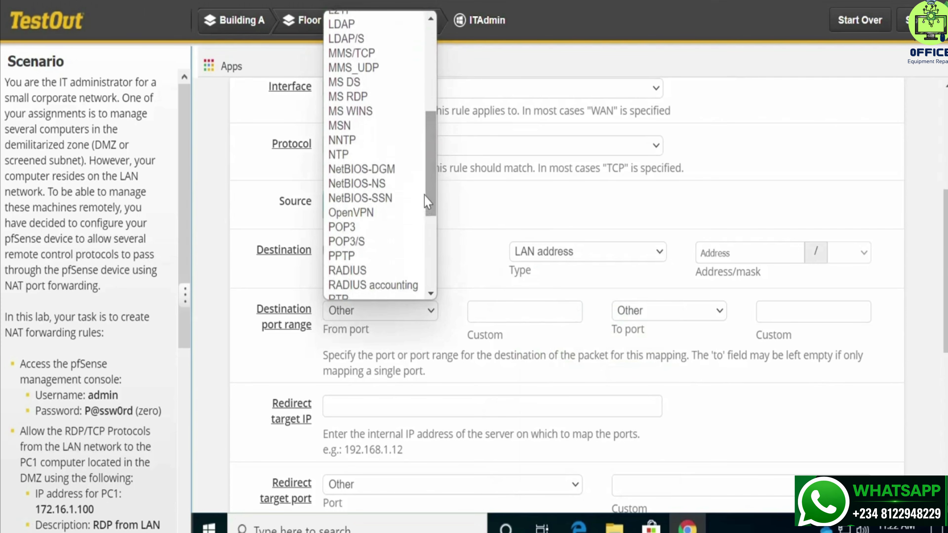
pyautogui.click(380, 97)
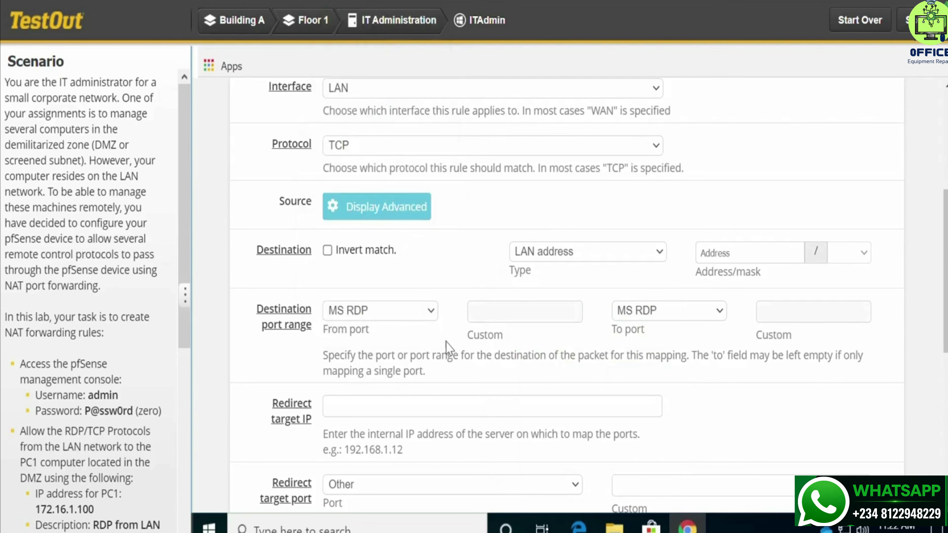
pyautogui.scroll(-2, 447, 348)
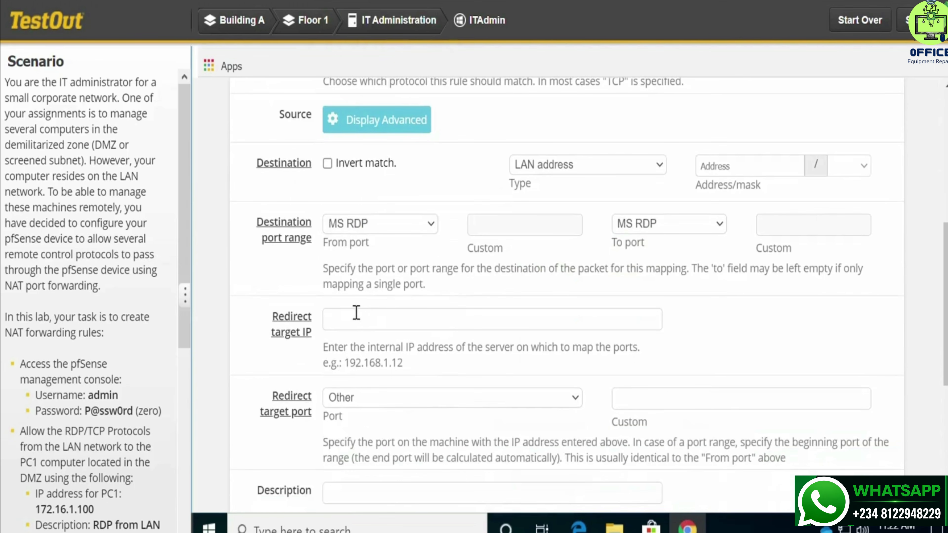
# Redirect the rule to PC1 at 172.16.1.100 on target port MS RDP
pyautogui.click(352, 318)
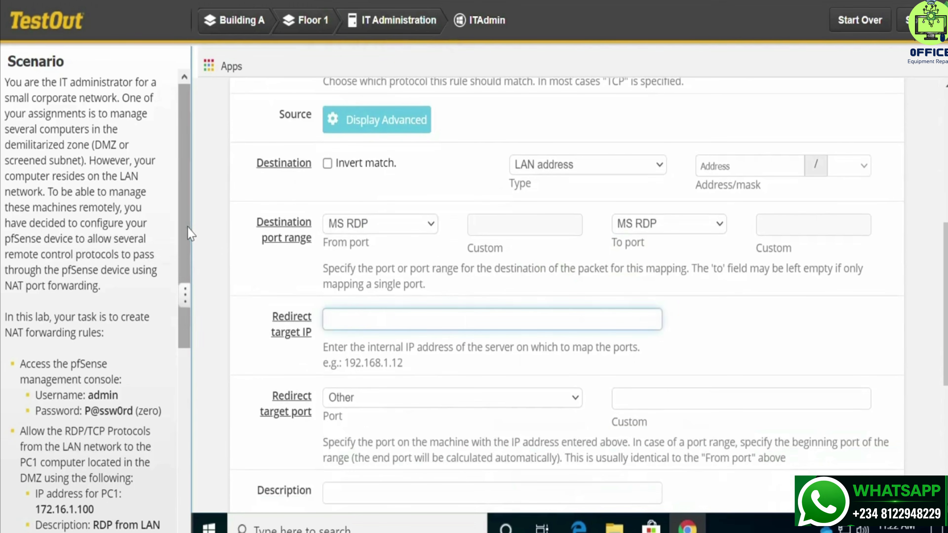
pyautogui.scroll(-3, 189, 234)
pyautogui.scroll(-3, 179, 306)
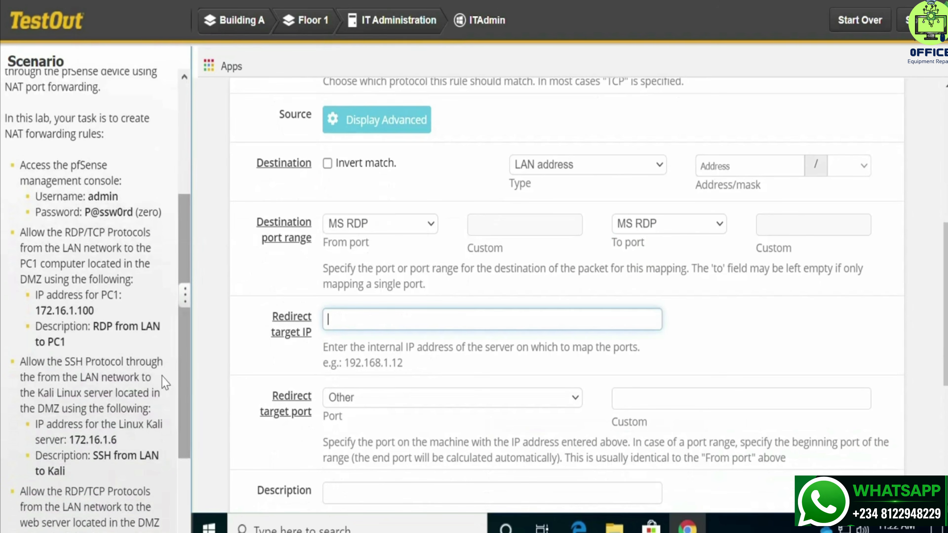
pyautogui.click(94, 313)
pyautogui.moveTo(94, 313); pyautogui.dragTo(40, 318)
pyautogui.hotkey('ctrl', 'c')
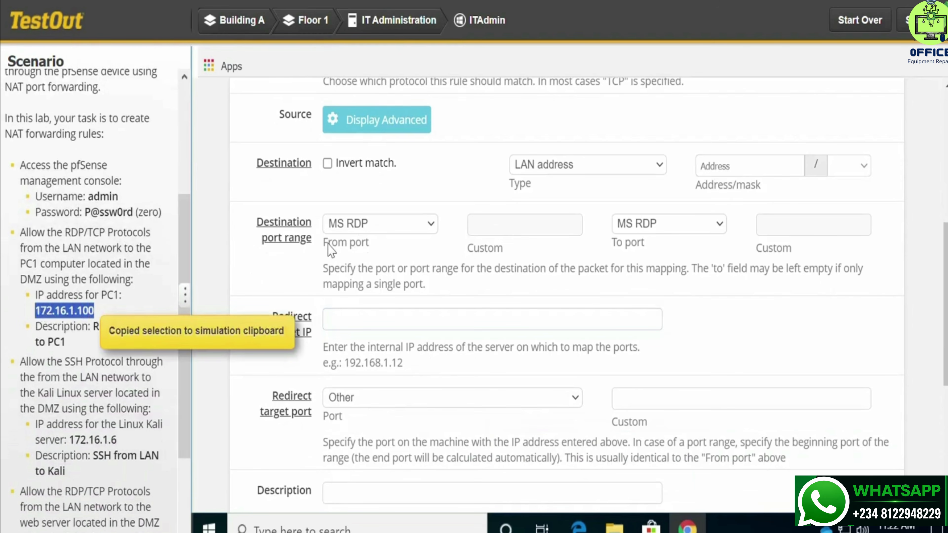
pyautogui.click(381, 322)
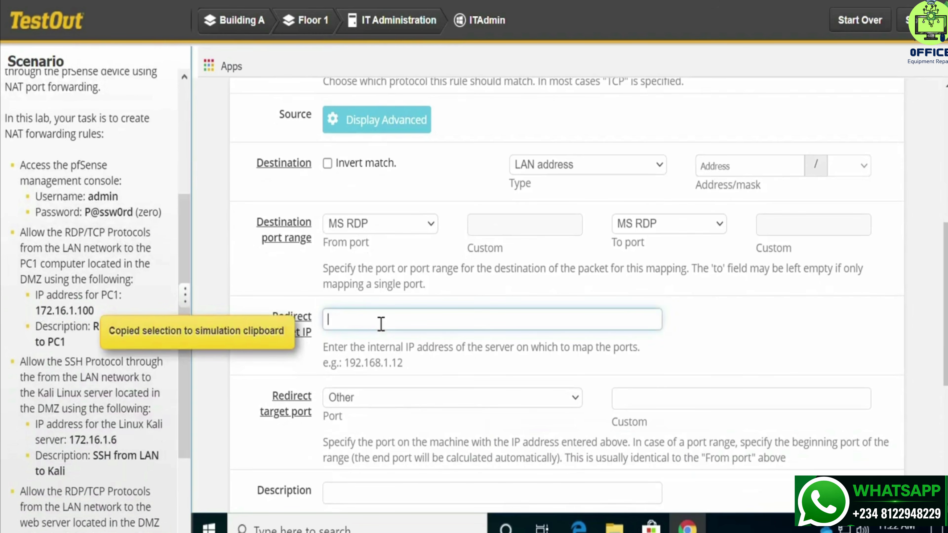
pyautogui.hotkey('ctrl', 'v')
pyautogui.click(406, 399)
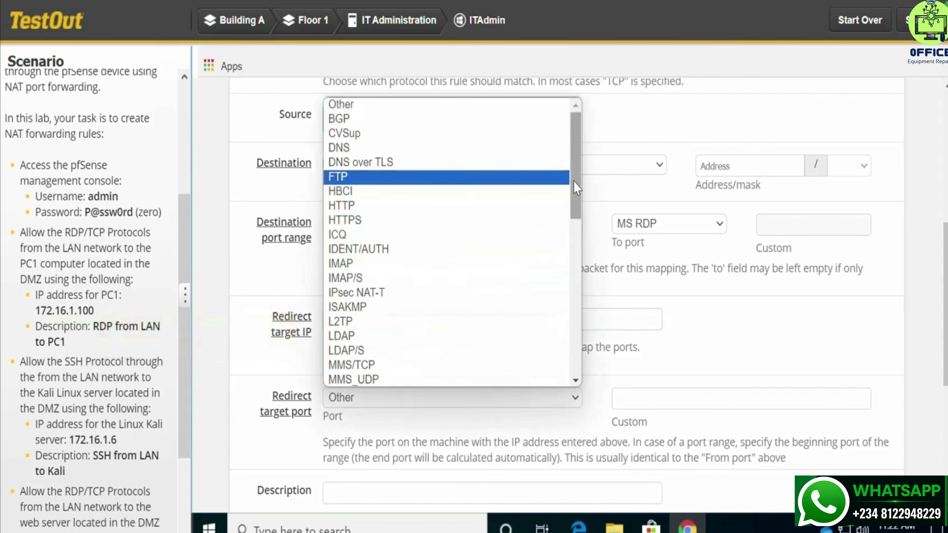
pyautogui.moveTo(575, 183); pyautogui.dragTo(561, 262)
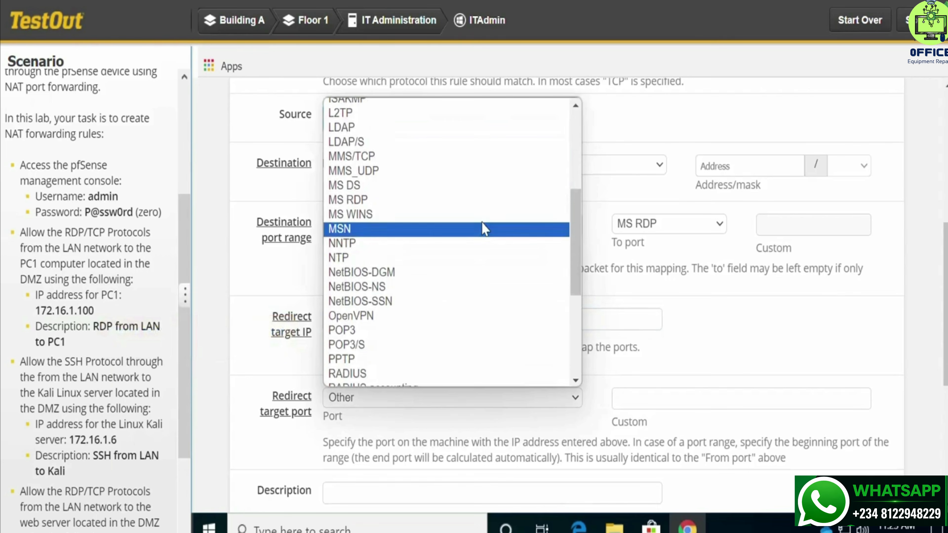
pyautogui.click(403, 200)
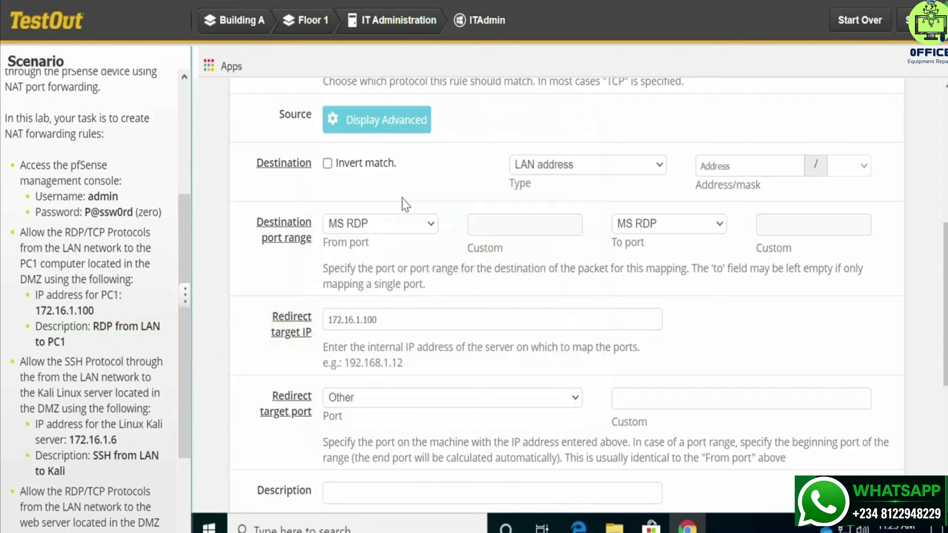
pyautogui.scroll(-4, 510, 347)
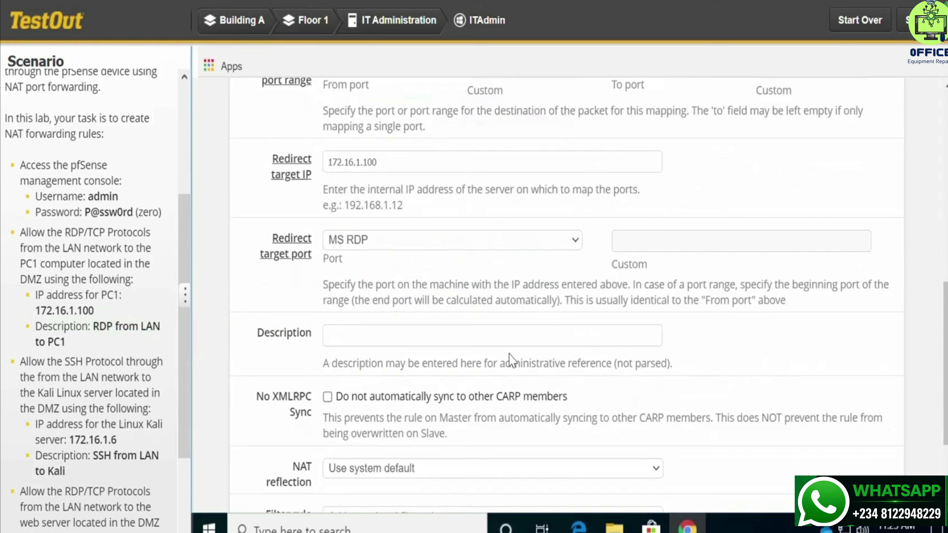
pyautogui.scroll(-3, 512, 361)
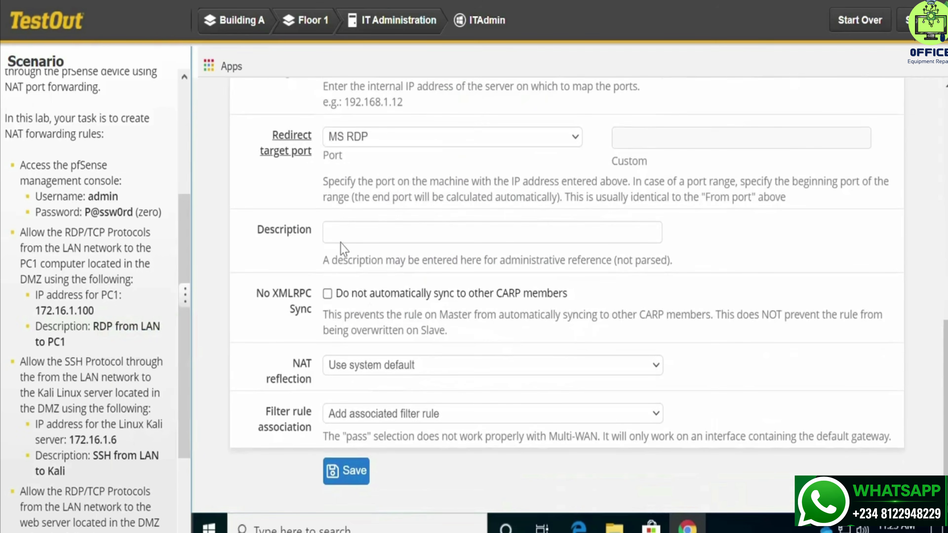
# Describe the rule as 'RDP from LAN to PC1' and save it
pyautogui.click(405, 234)
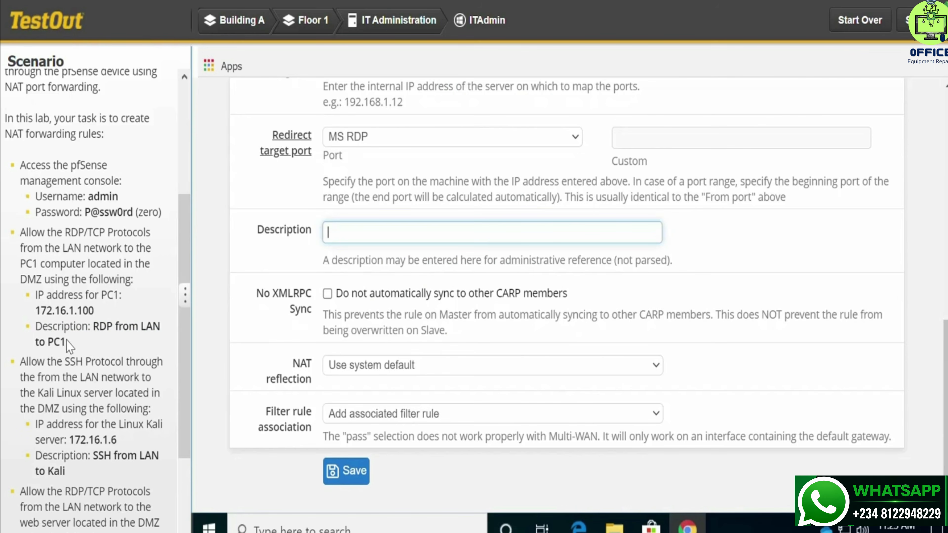
pyautogui.moveTo(67, 342); pyautogui.dragTo(97, 331)
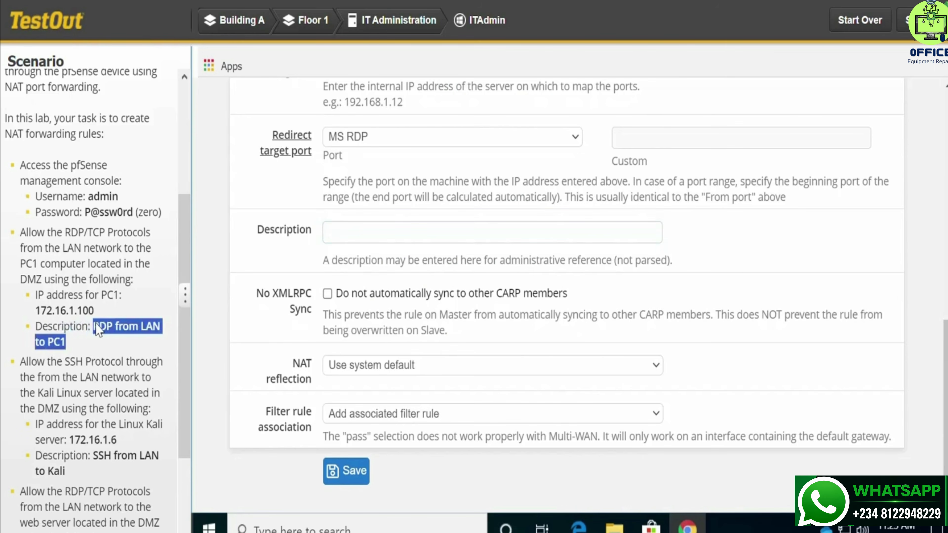
pyautogui.hotkey('ctrl', 'c')
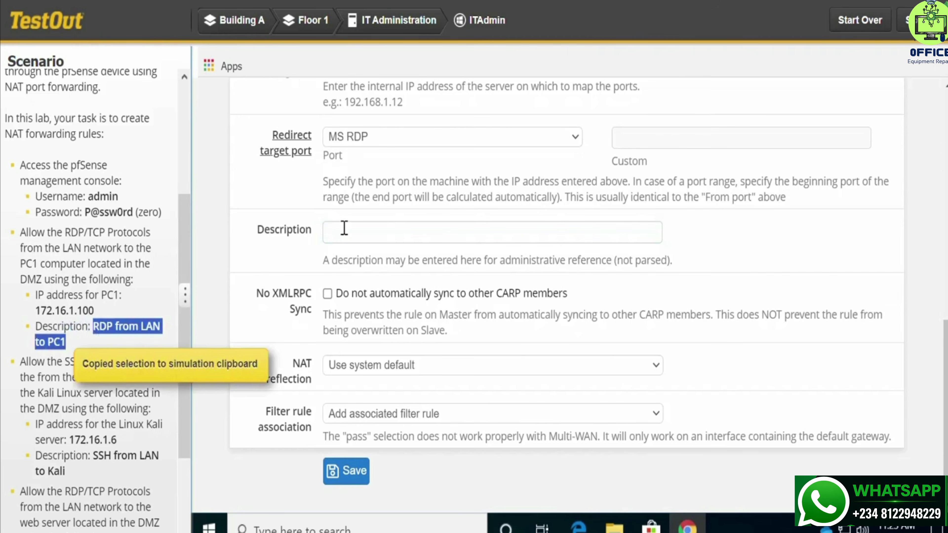
pyautogui.click(356, 228)
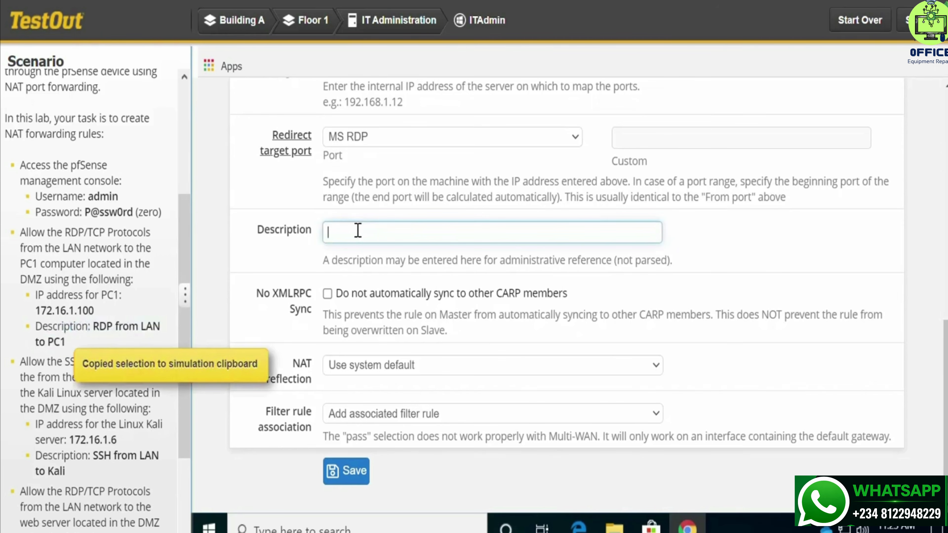
pyautogui.hotkey('ctrl', 'v')
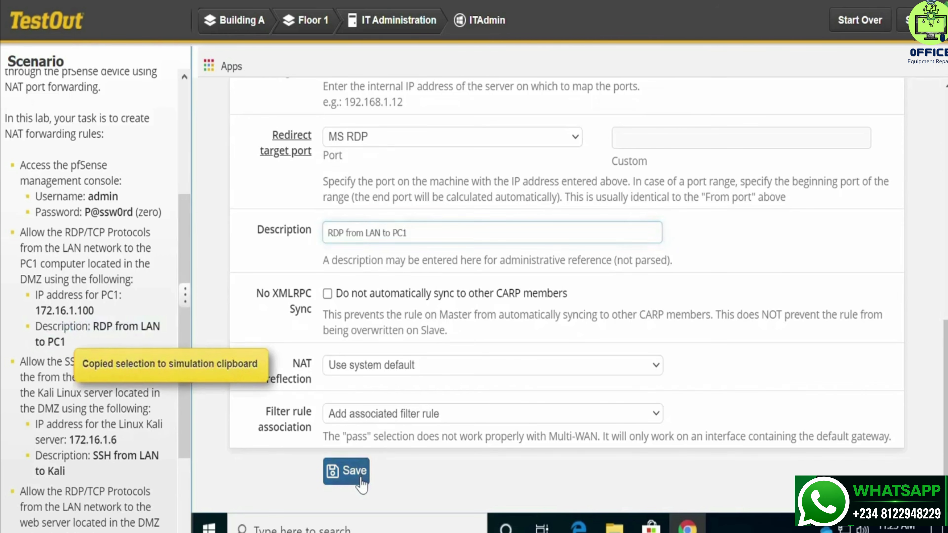
pyautogui.click(348, 472)
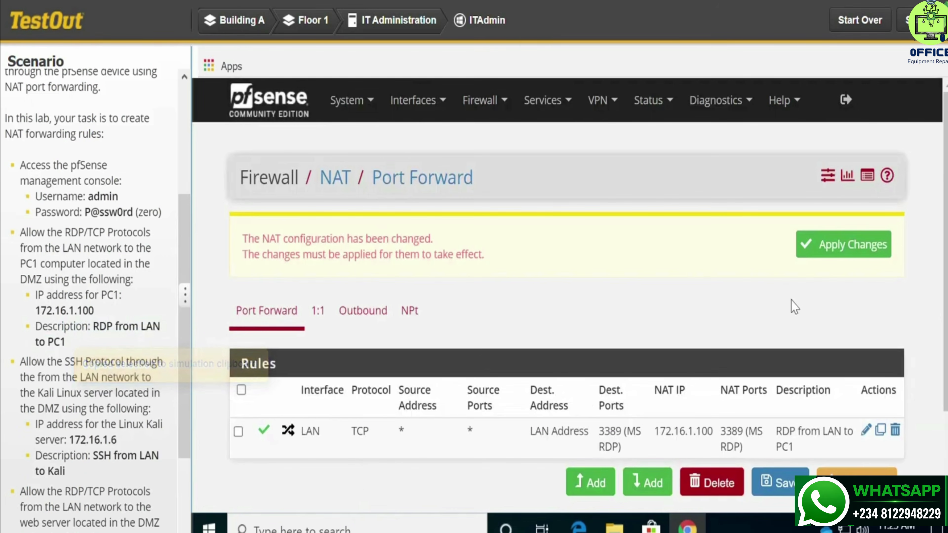
# Apply the NAT changes and begin a second port-forward rule
pyautogui.click(865, 246)
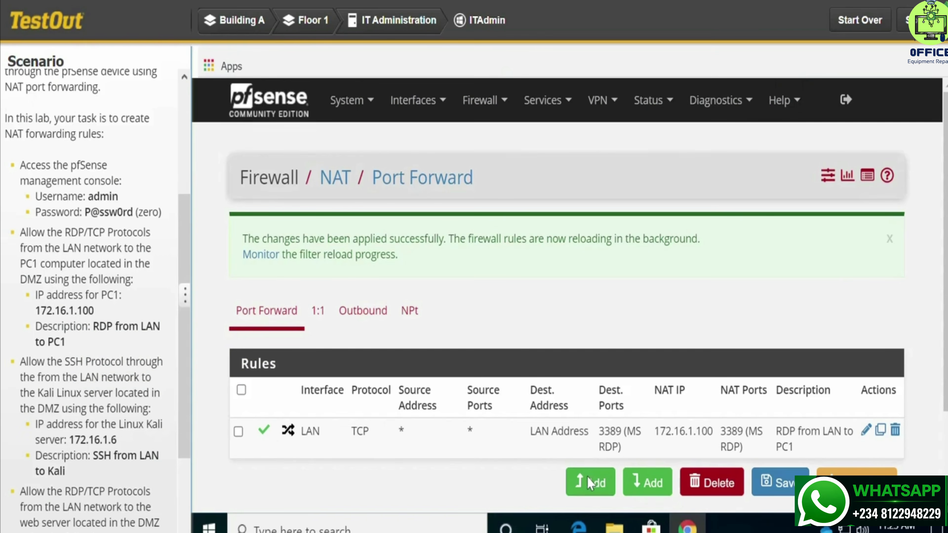
pyautogui.click(591, 483)
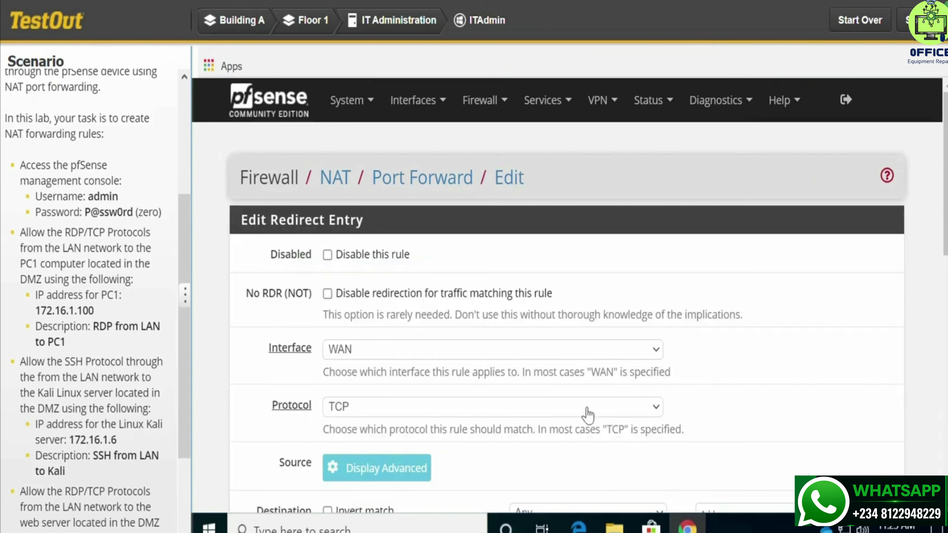
pyautogui.scroll(-1, 569, 338)
pyautogui.scroll(-2, 566, 338)
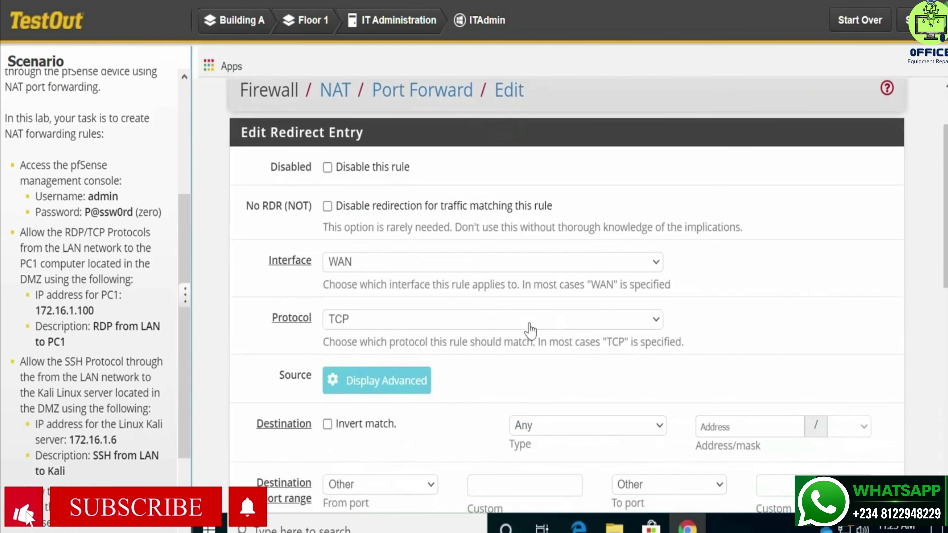
# Set interface LAN, destination LAN address, and destination port range SSH
pyautogui.click(388, 269)
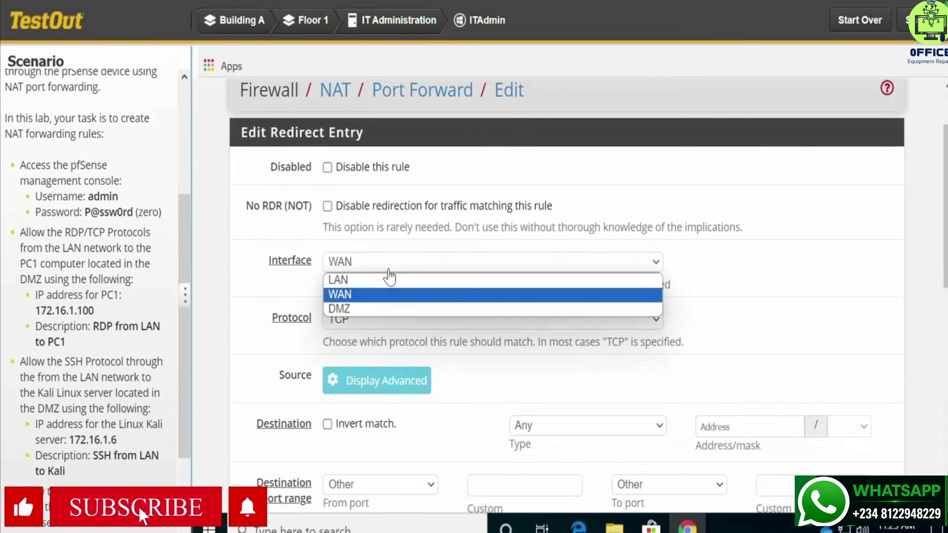
pyautogui.click(380, 287)
pyautogui.scroll(-5, 625, 313)
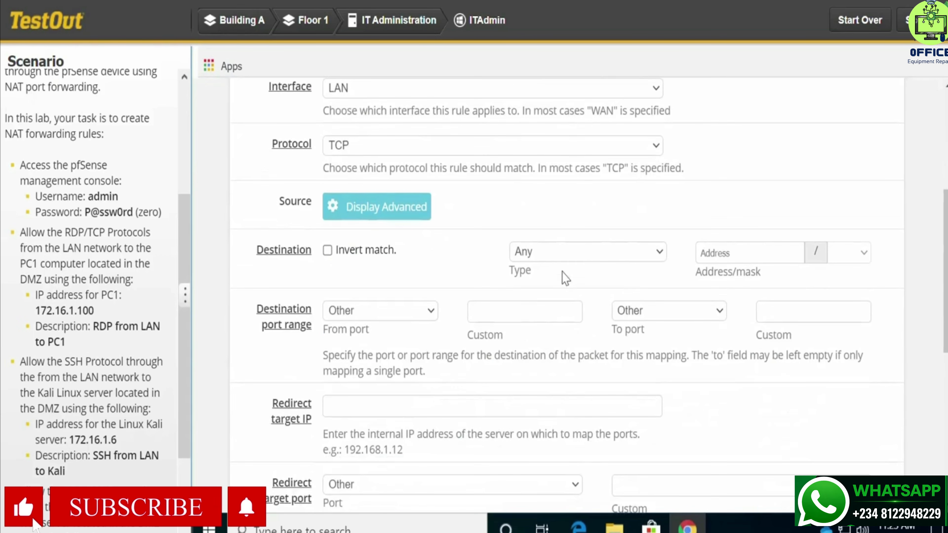
pyautogui.click(567, 258)
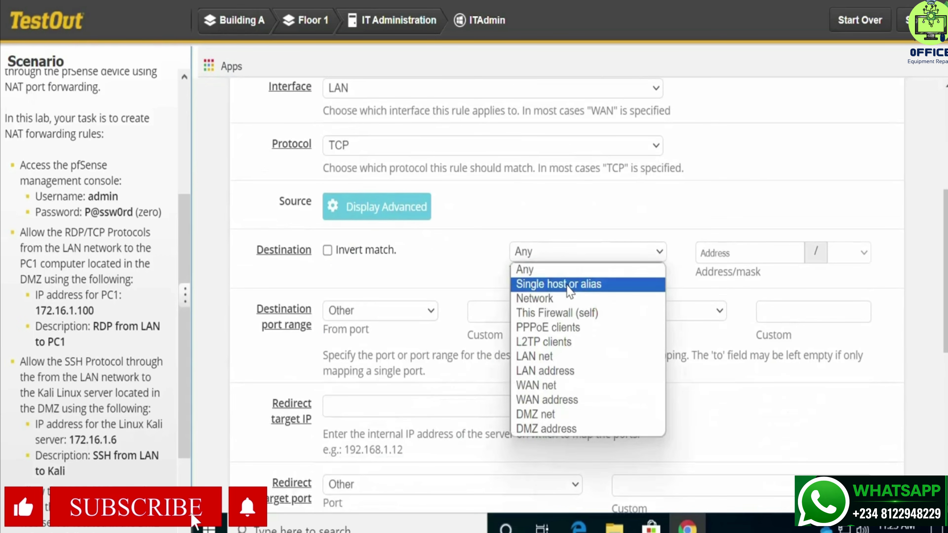
pyautogui.click(557, 376)
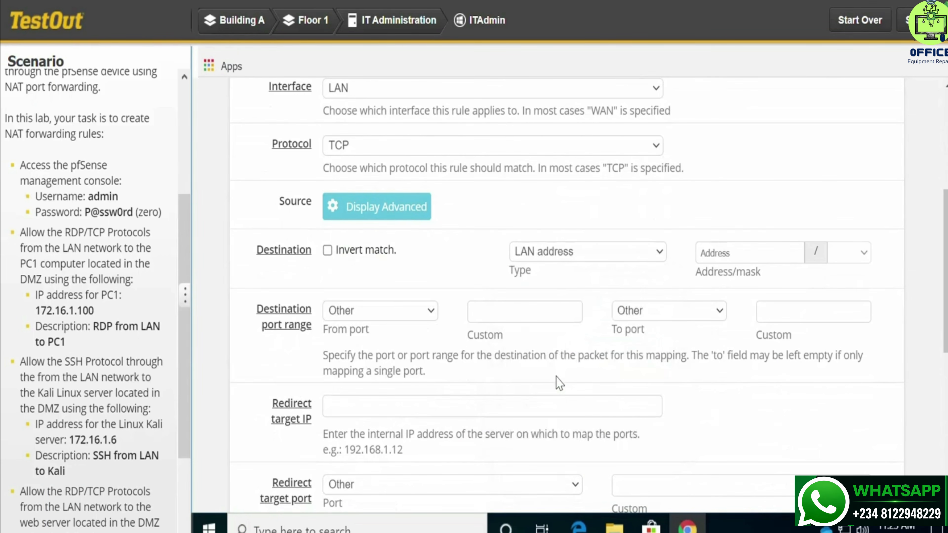
pyautogui.click(388, 314)
pyautogui.scroll(-1, 374, 284)
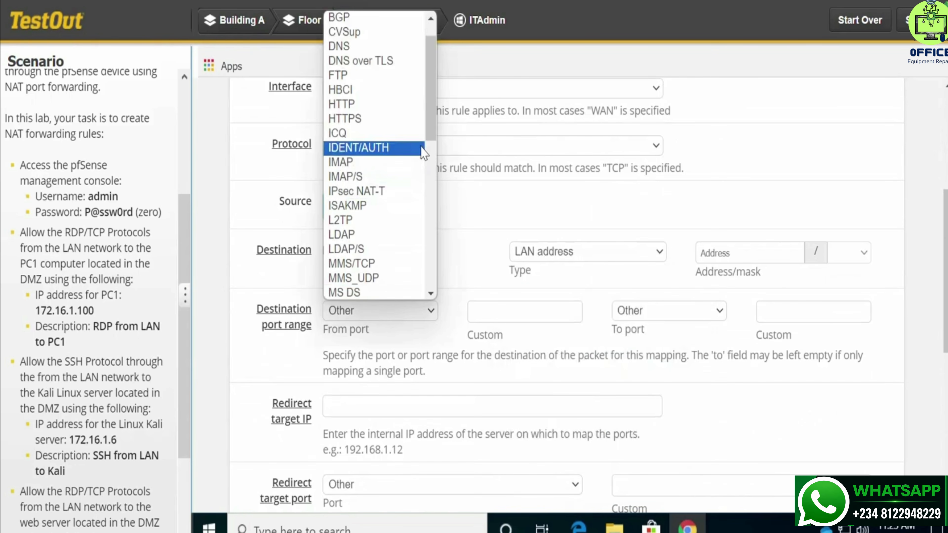
pyautogui.moveTo(437, 129); pyautogui.dragTo(414, 321)
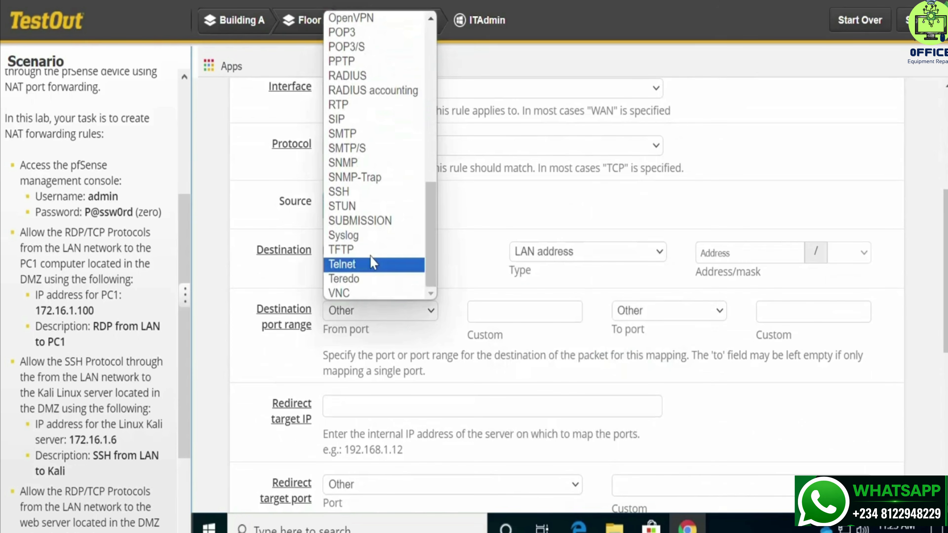
pyautogui.click(359, 193)
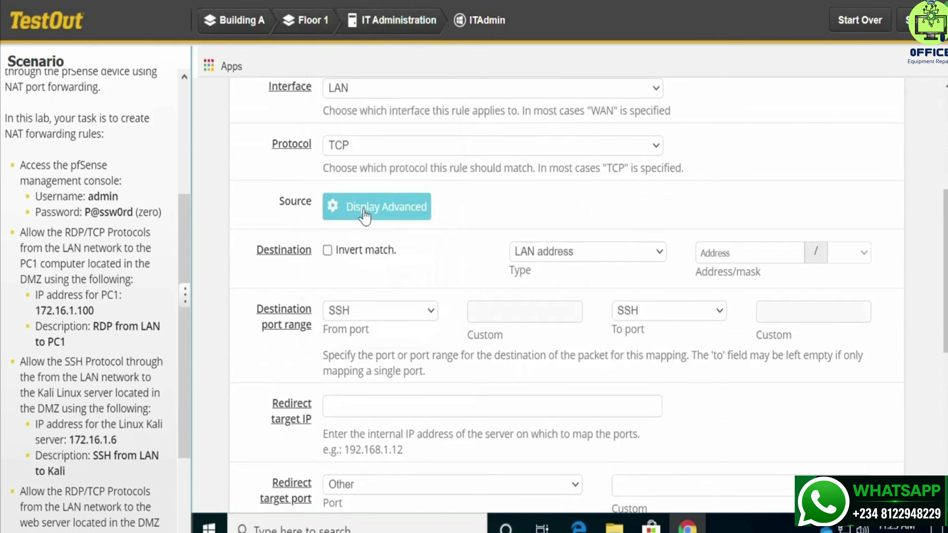
# Redirect the rule to the Kali server at 172.16.1.6 on target port SSH
pyautogui.scroll(-4, 444, 321)
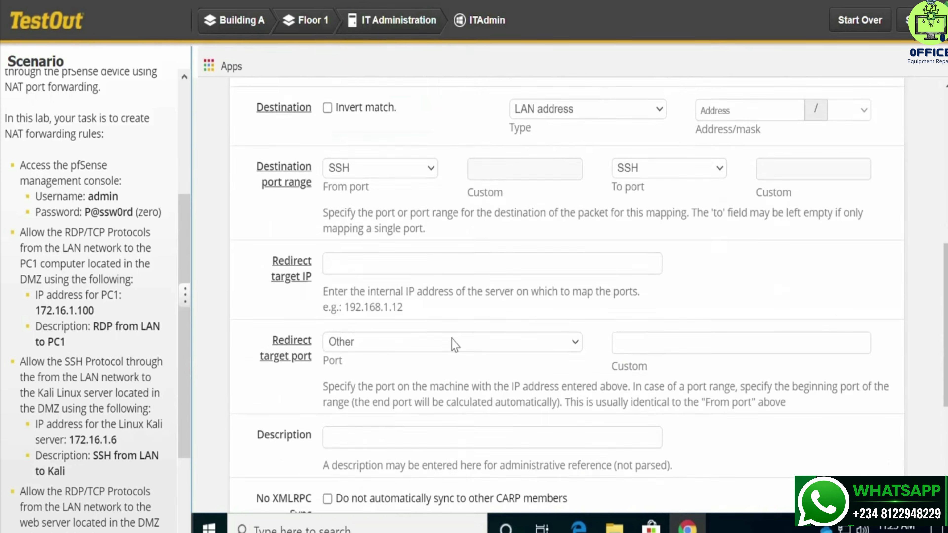
pyautogui.scroll(-1, 455, 344)
pyautogui.click(357, 238)
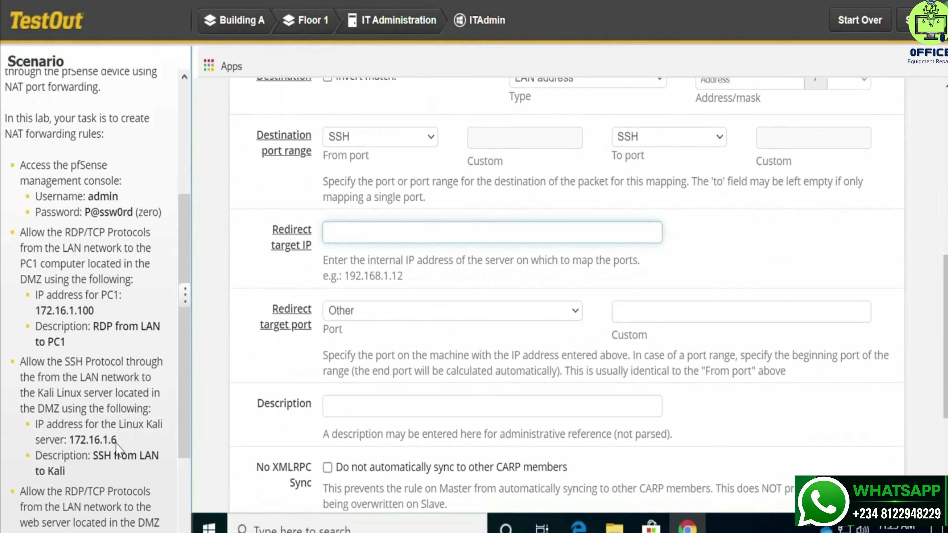
pyautogui.moveTo(118, 444); pyautogui.dragTo(71, 443)
pyautogui.hotkey('ctrl', 'c')
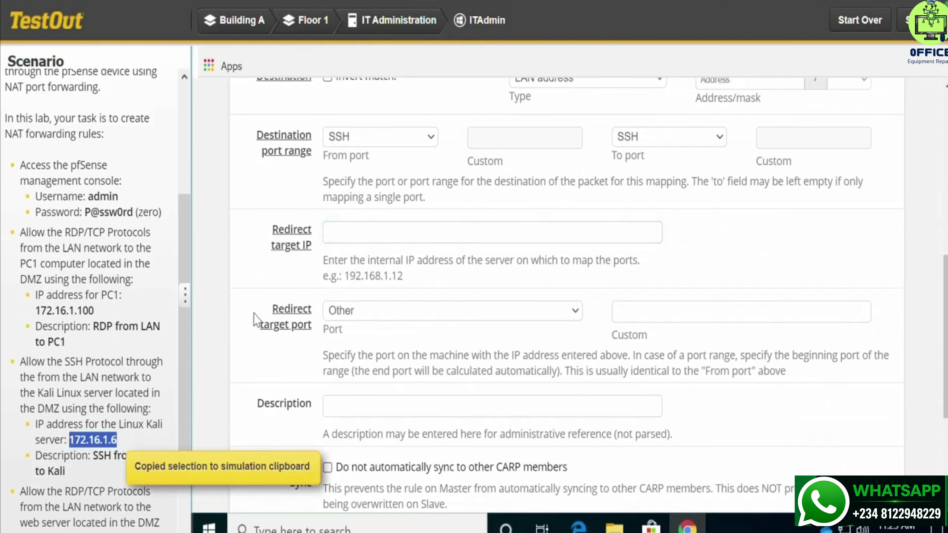
pyautogui.click(353, 232)
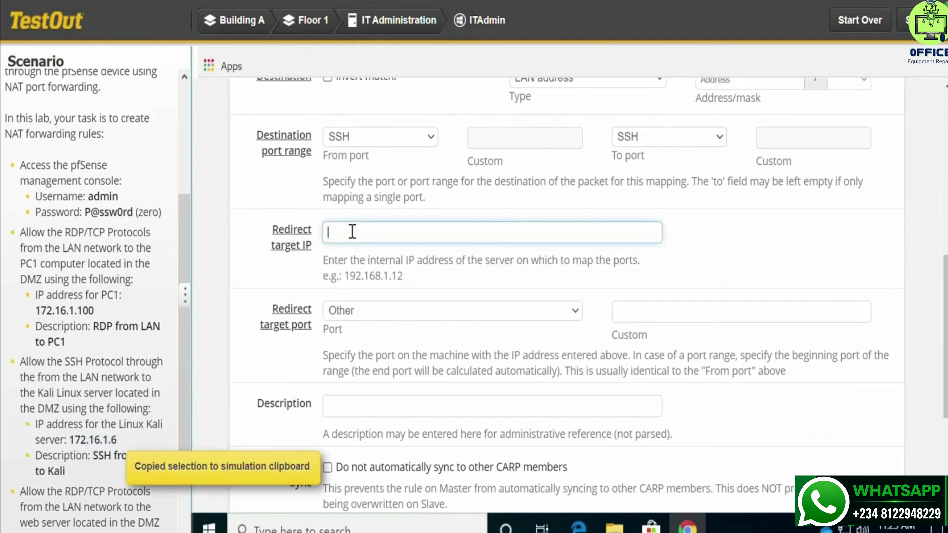
pyautogui.hotkey('ctrl', 'v')
pyautogui.click(381, 316)
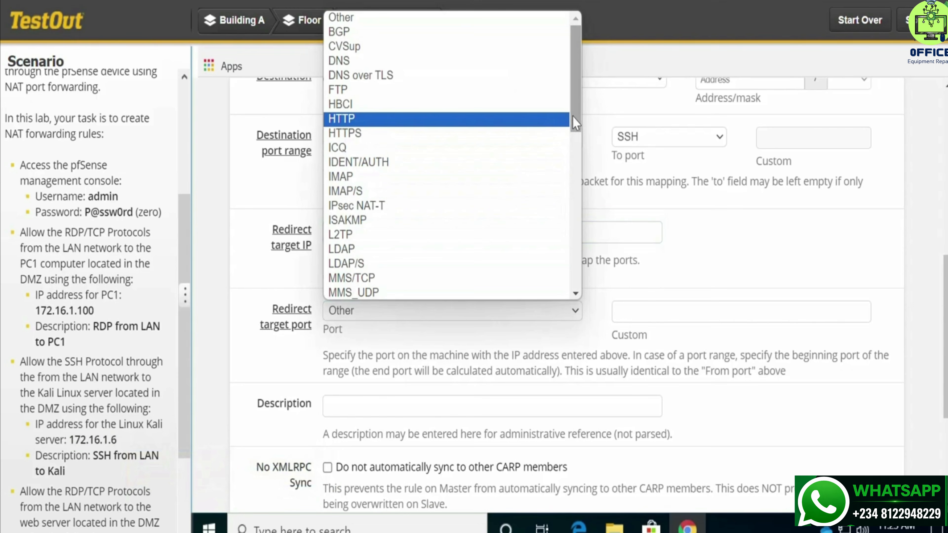
pyautogui.moveTo(575, 121); pyautogui.dragTo(561, 296)
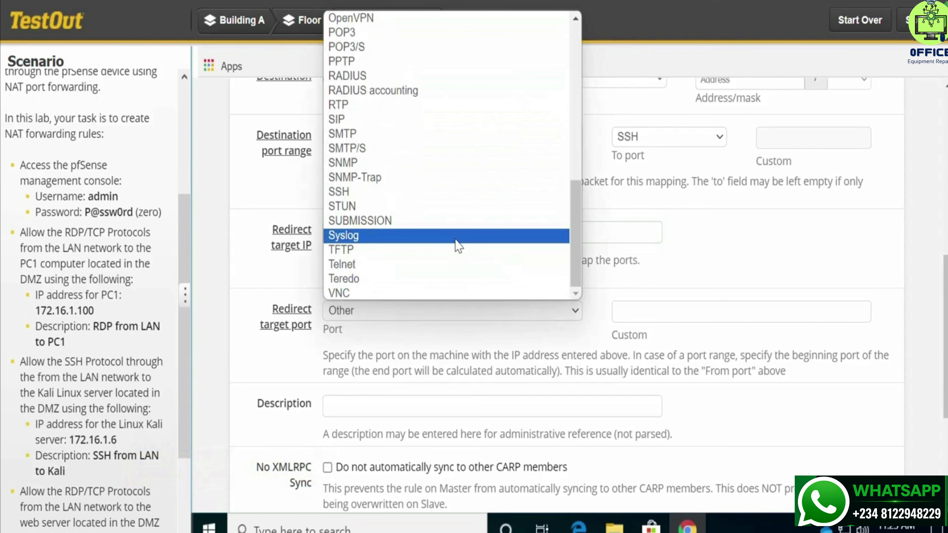
pyautogui.click(381, 194)
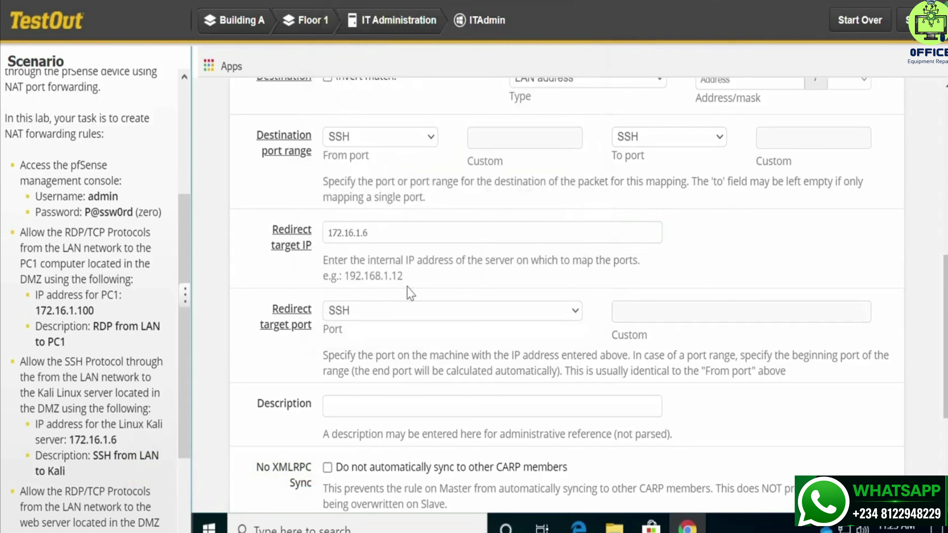
pyautogui.scroll(-5, 421, 324)
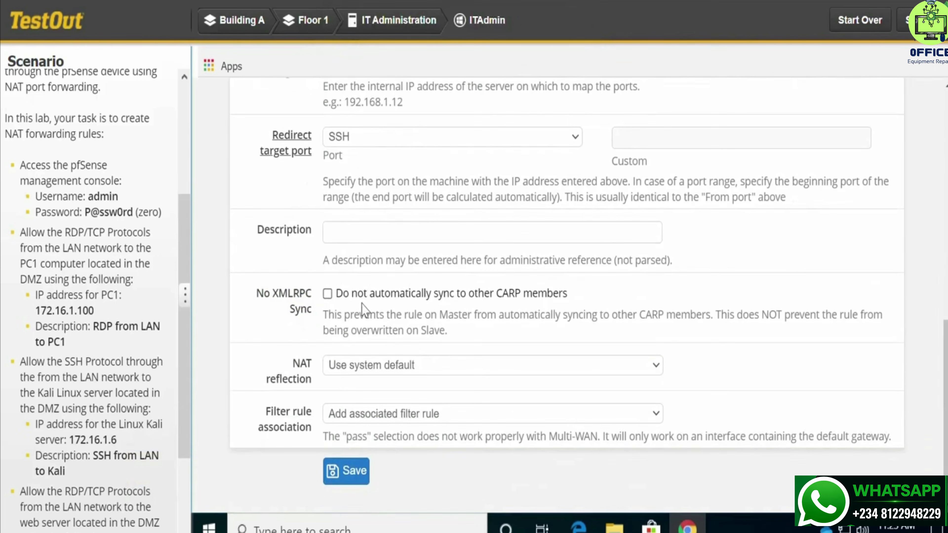
# Paste 'SSH from LAN to Kali' from the scenario into the rule's Description field
pyautogui.click(340, 234)
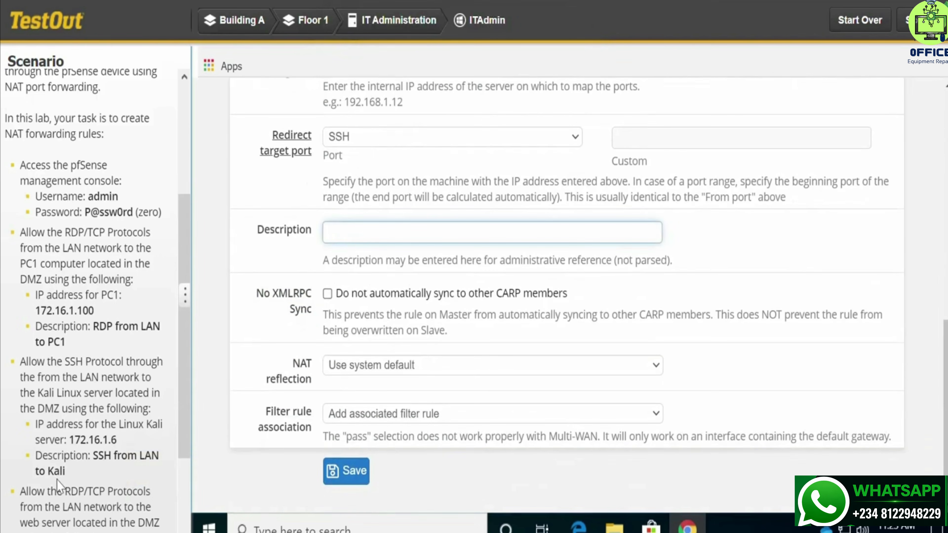
pyautogui.moveTo(67, 471); pyautogui.dragTo(90, 457)
pyautogui.hotkey('ctrl', 'c')
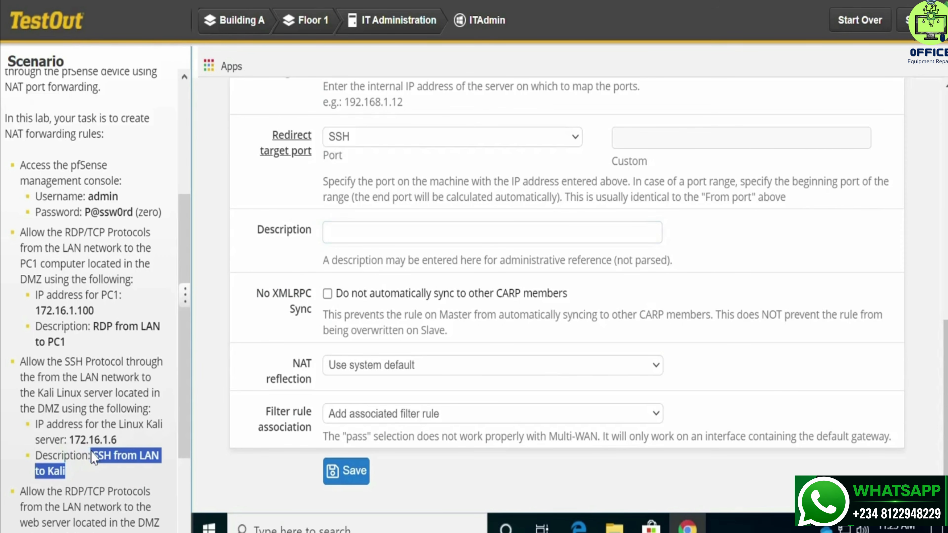
pyautogui.moveTo(93, 458); pyautogui.dragTo(97, 456)
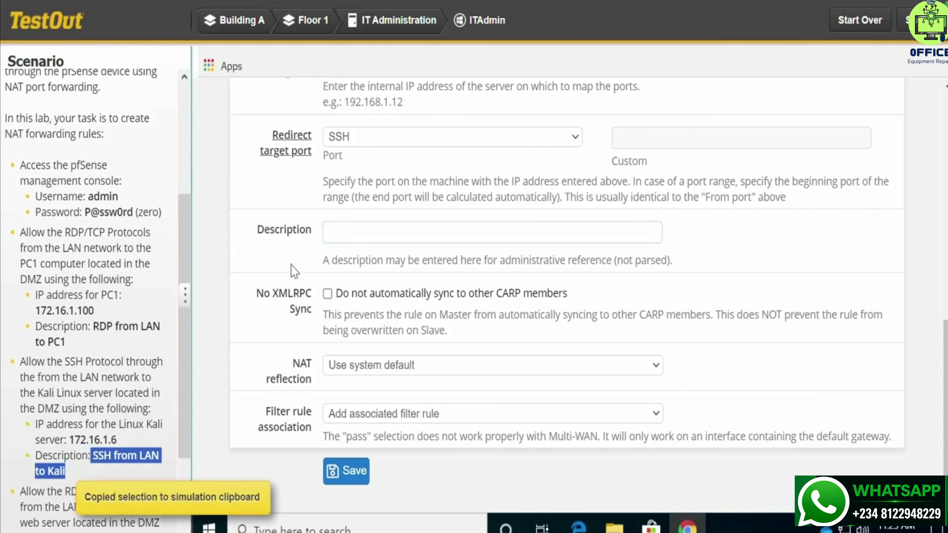
pyautogui.click(330, 235)
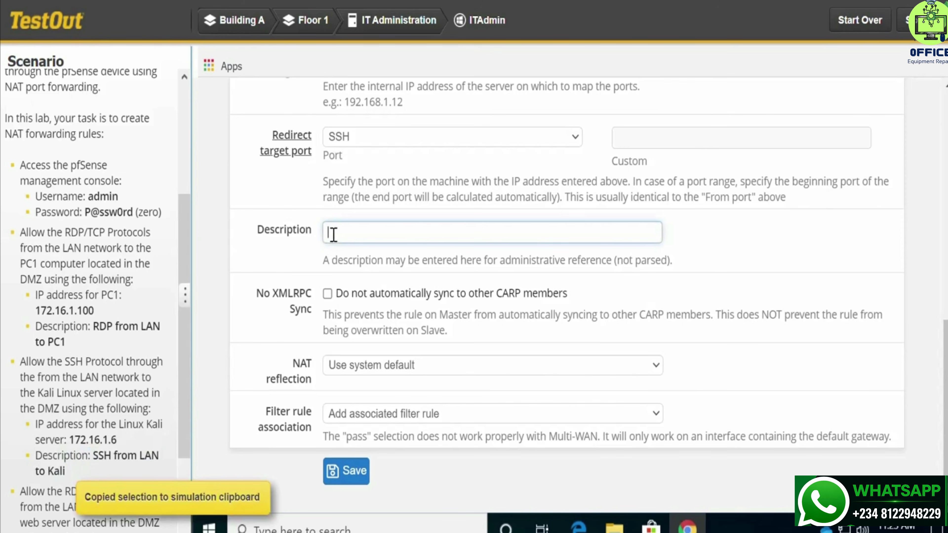
pyautogui.hotkey('ctrl', 'v')
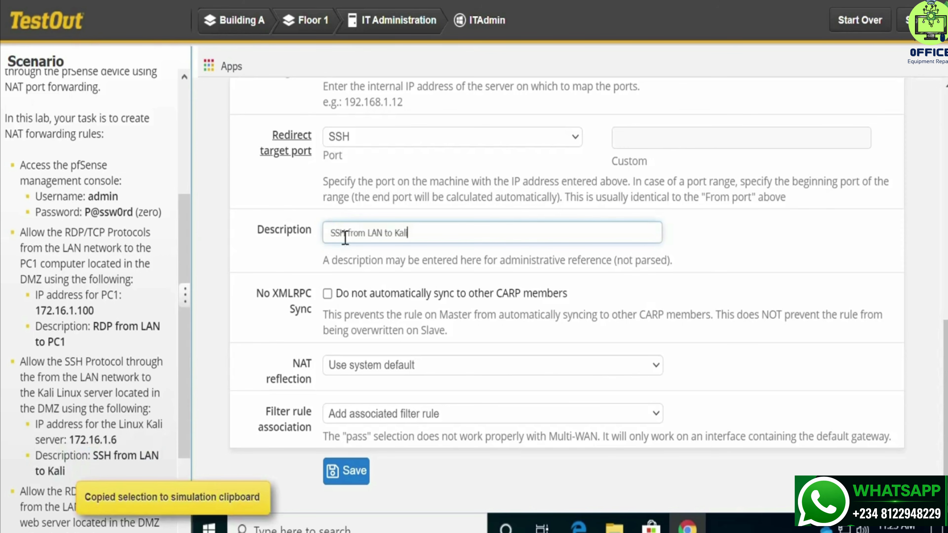
pyautogui.click(347, 471)
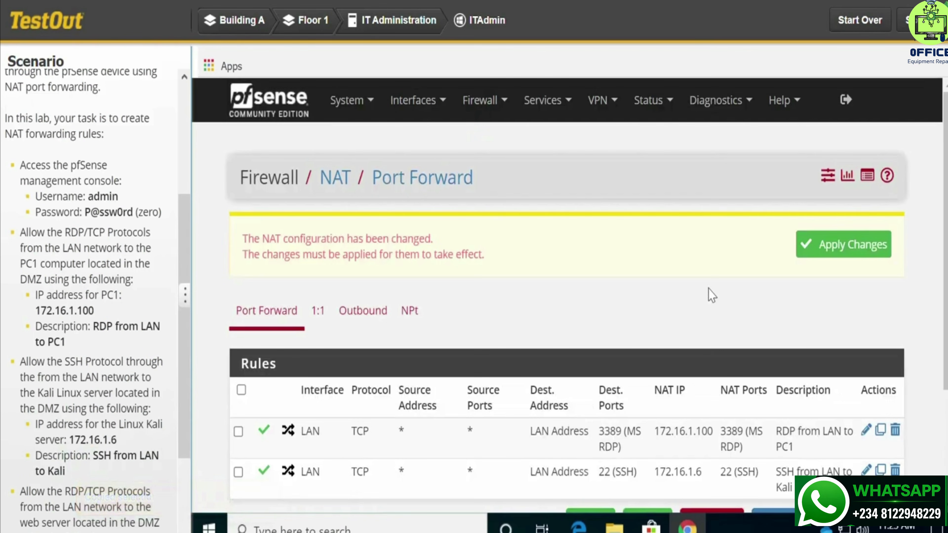
pyautogui.click(825, 248)
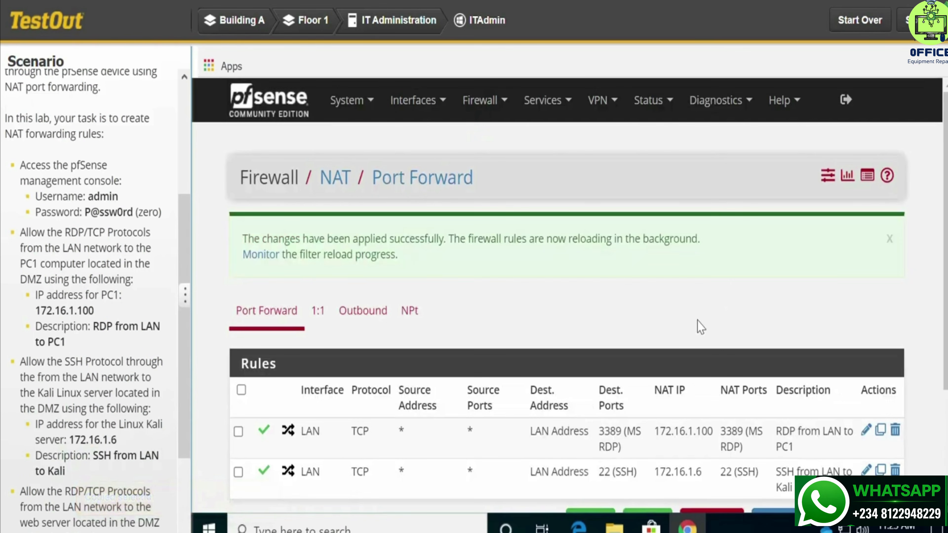
pyautogui.scroll(-4, 694, 336)
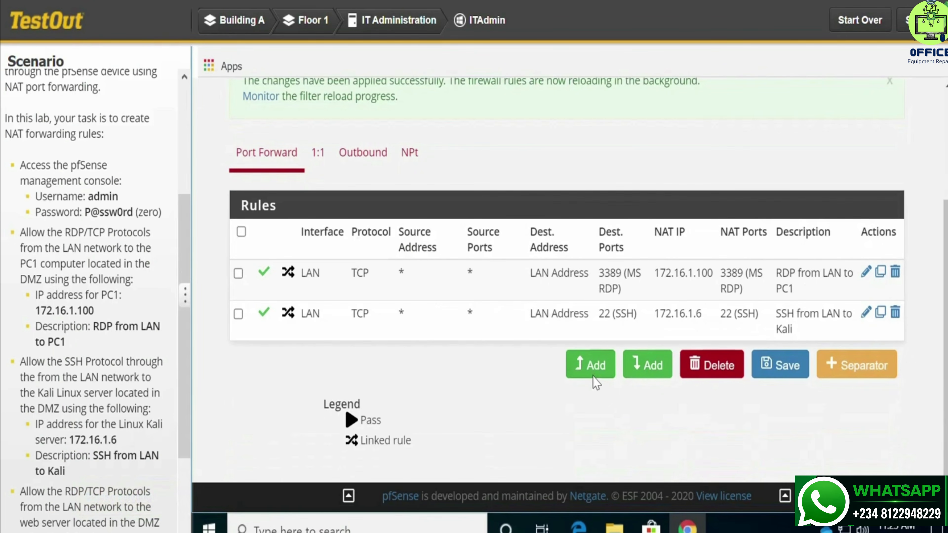
# Begin a third port-forward rule on the LAN interface with destination LAN address
pyautogui.click(594, 371)
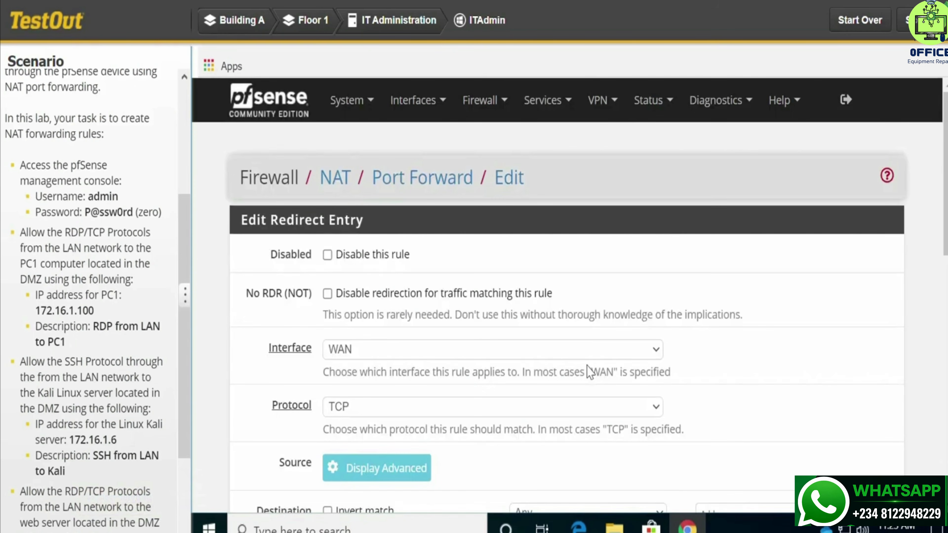
pyautogui.click(382, 350)
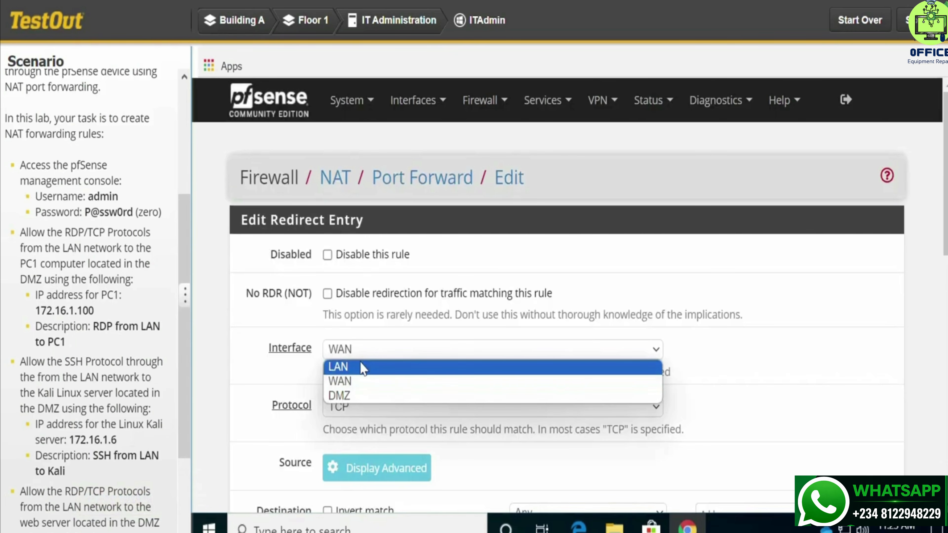
pyautogui.click(362, 368)
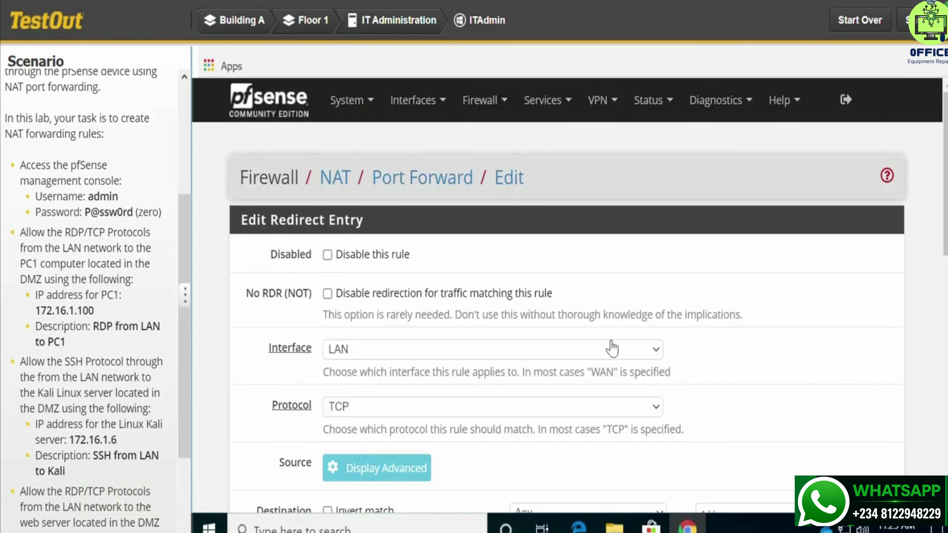
pyautogui.scroll(-2, 621, 347)
pyautogui.scroll(-4, 623, 347)
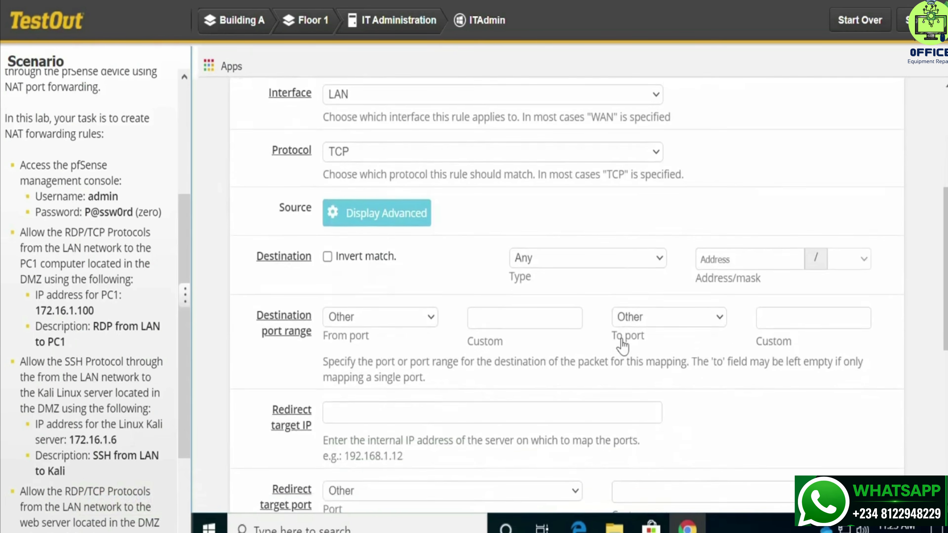
pyautogui.click(574, 260)
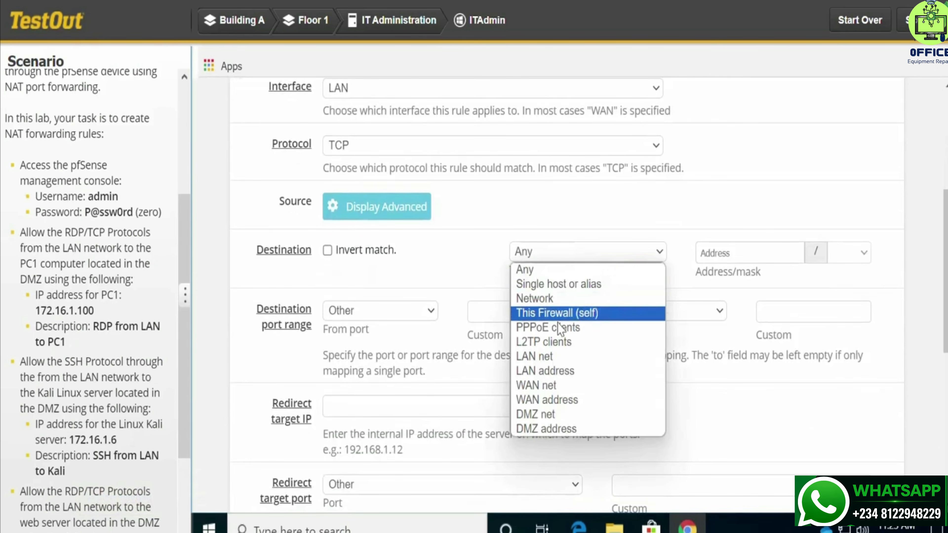
pyautogui.click(552, 372)
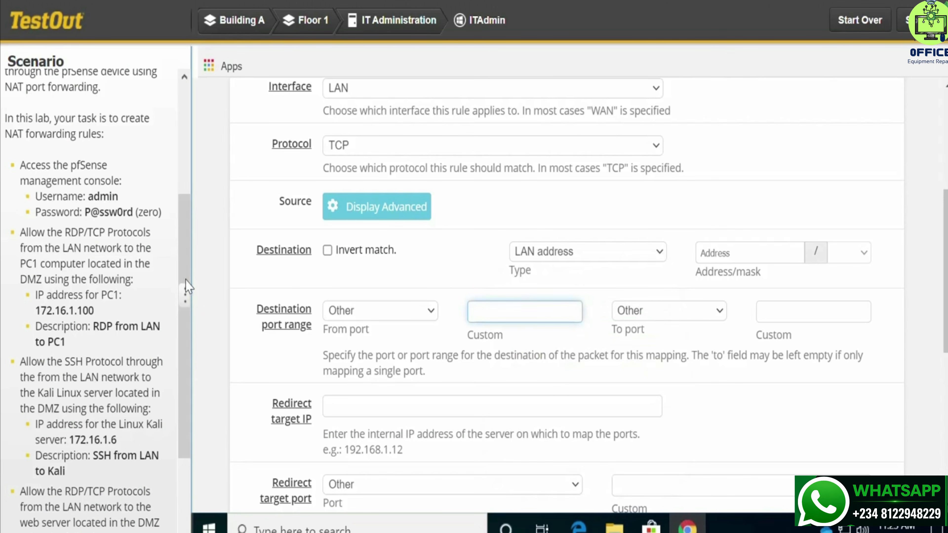
# Set the custom destination port range to 5151 through 5151
pyautogui.moveTo(186, 288); pyautogui.dragTo(181, 355)
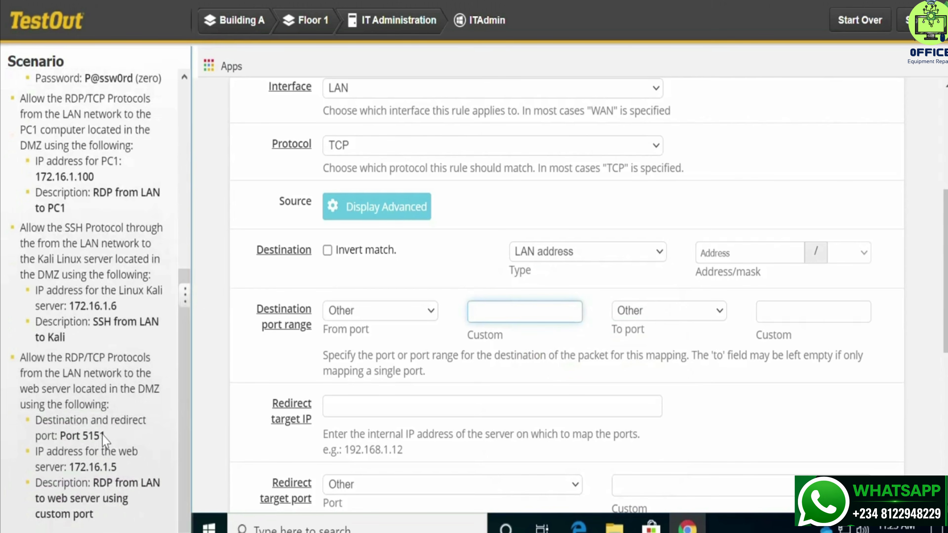
pyautogui.moveTo(105, 435); pyautogui.dragTo(63, 438)
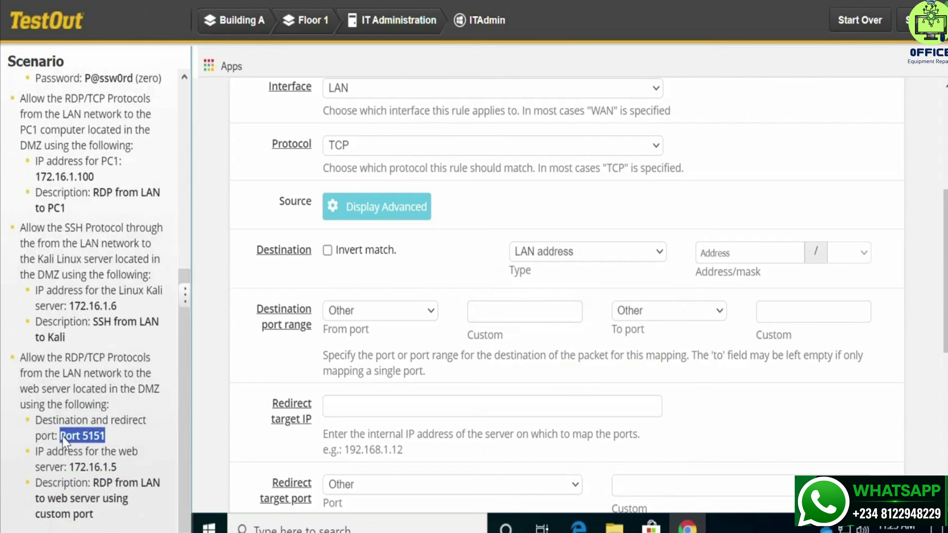
pyautogui.hotkey('ctrl', 'c')
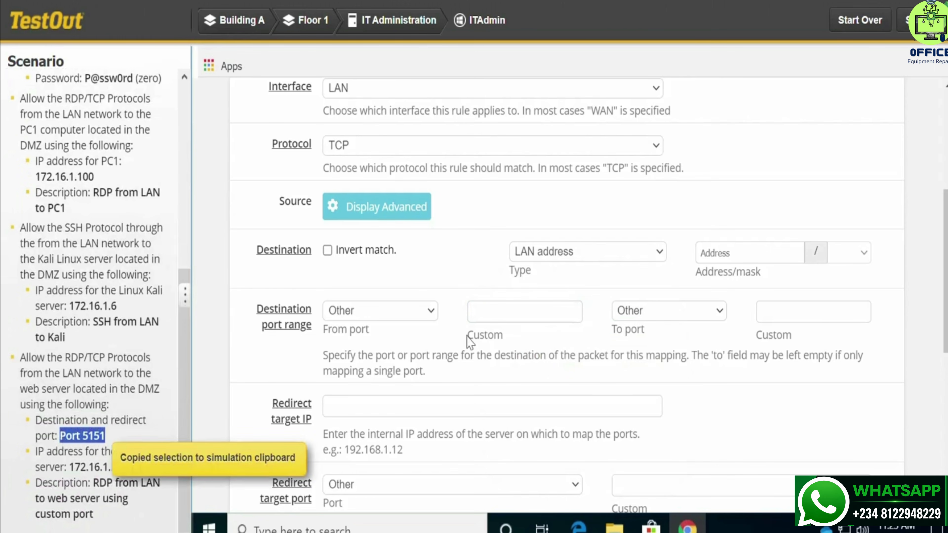
pyautogui.click(524, 314)
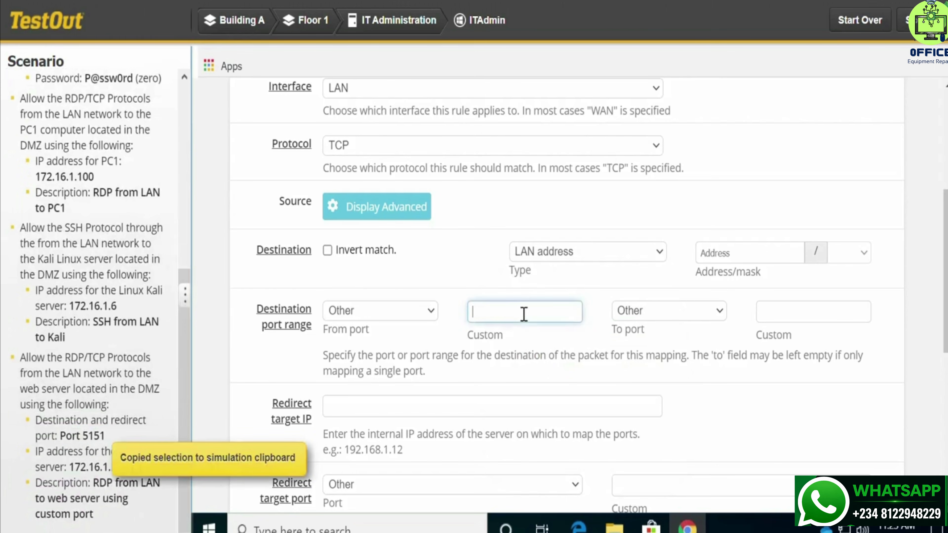
pyautogui.write('5151')
pyautogui.click(777, 314)
pyautogui.write('5151')
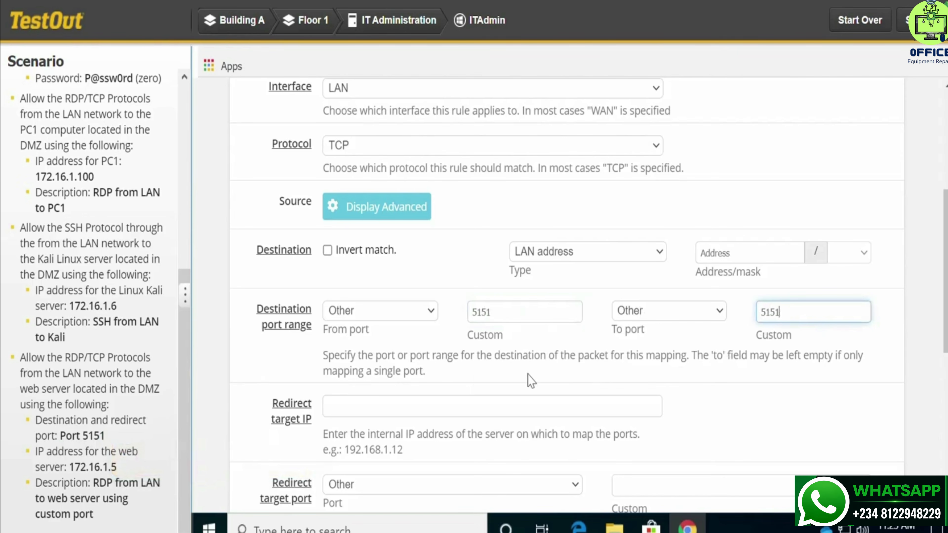
pyautogui.scroll(-1, 436, 396)
# Redirect the rule to the web server at 172.16.1.5 on target port MS RDP
pyautogui.scroll(-4, 436, 396)
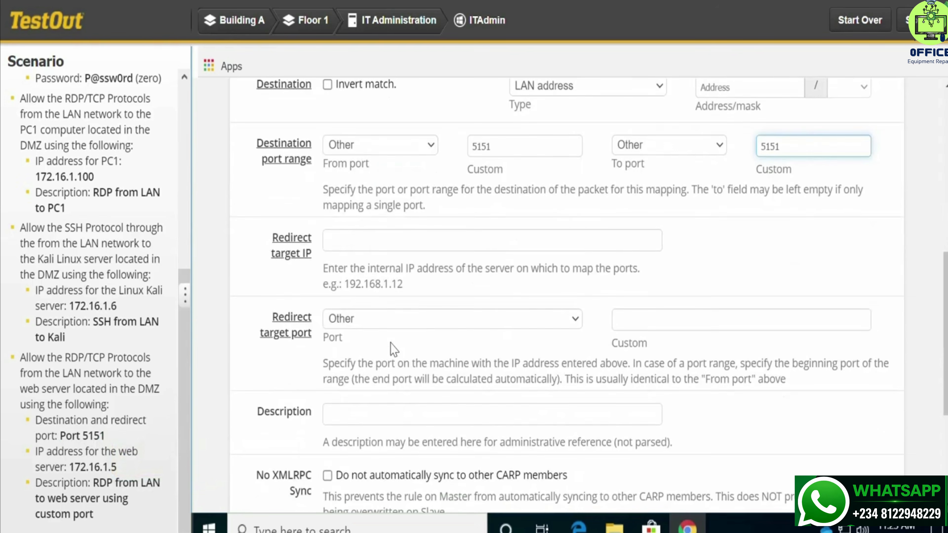
pyautogui.click(348, 235)
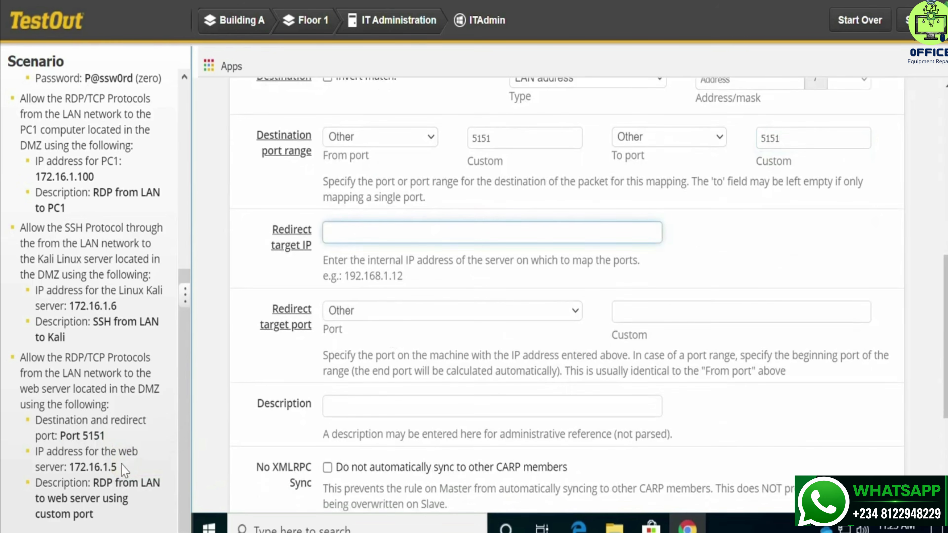
pyautogui.moveTo(118, 469); pyautogui.dragTo(70, 472)
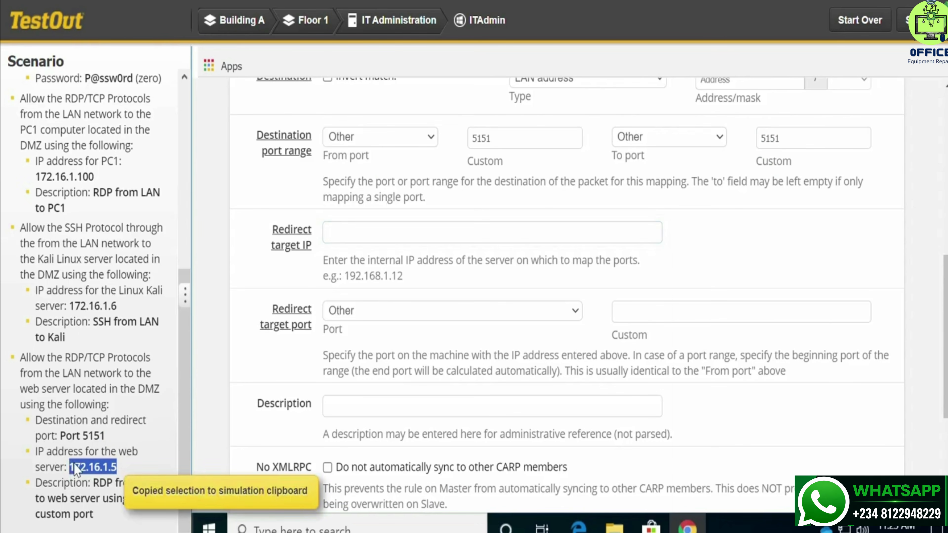
pyautogui.click(351, 235)
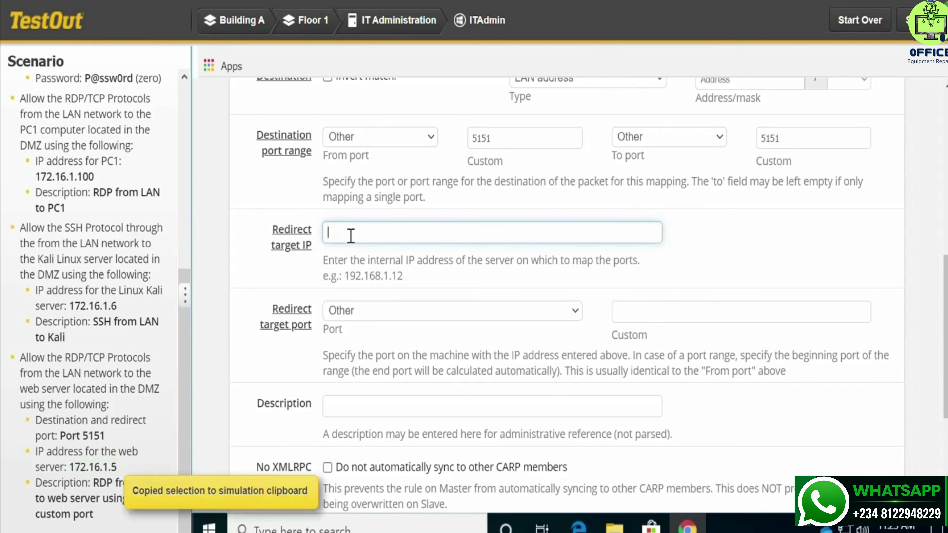
pyautogui.hotkey('ctrl', 'v')
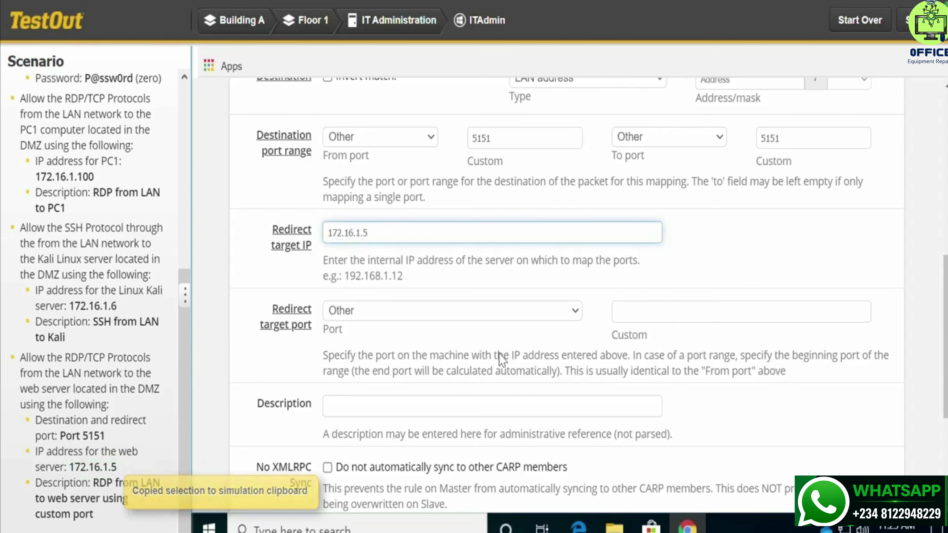
pyautogui.scroll(-2, 502, 358)
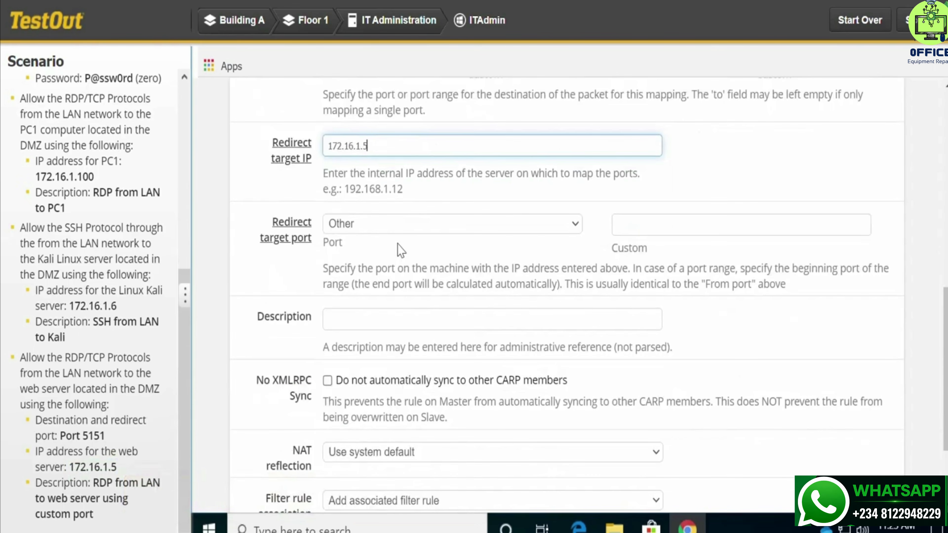
pyautogui.click(392, 225)
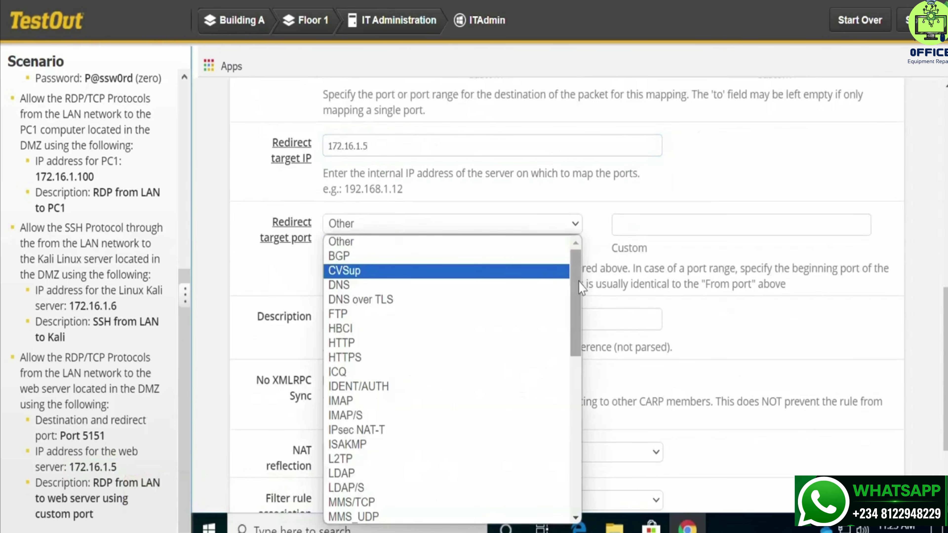
pyautogui.moveTo(579, 283); pyautogui.dragTo(567, 390)
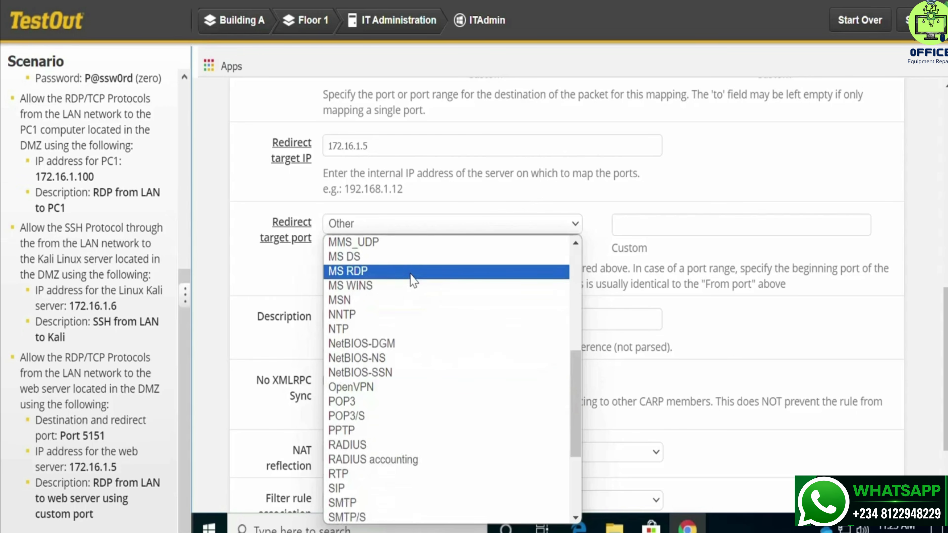
pyautogui.click(400, 275)
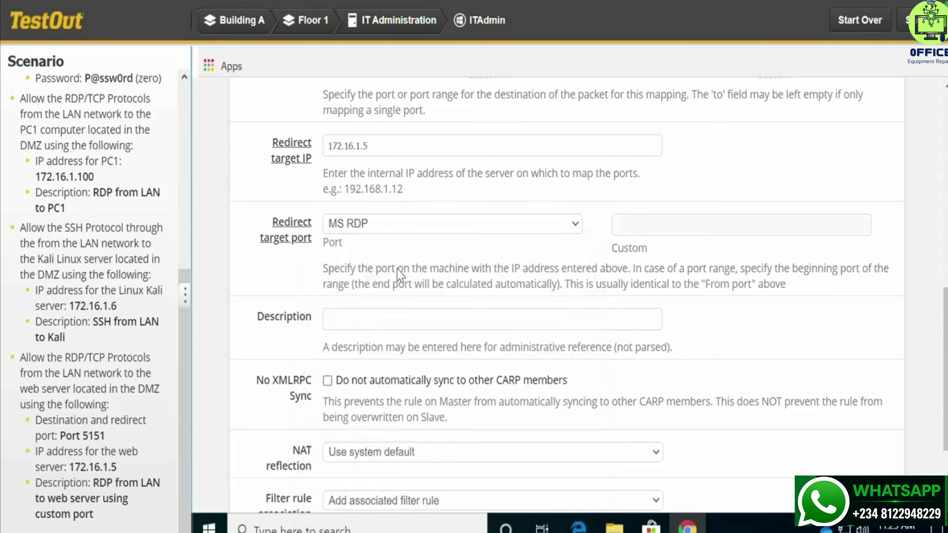
# Set the description to 'RDP from LAN to web server using custom port'
pyautogui.click(380, 323)
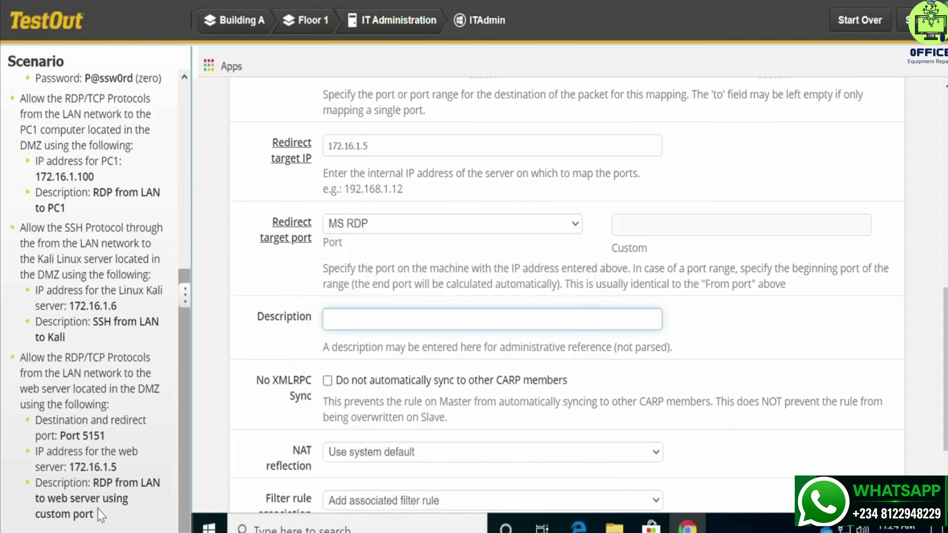
pyautogui.moveTo(92, 516); pyautogui.dragTo(93, 491)
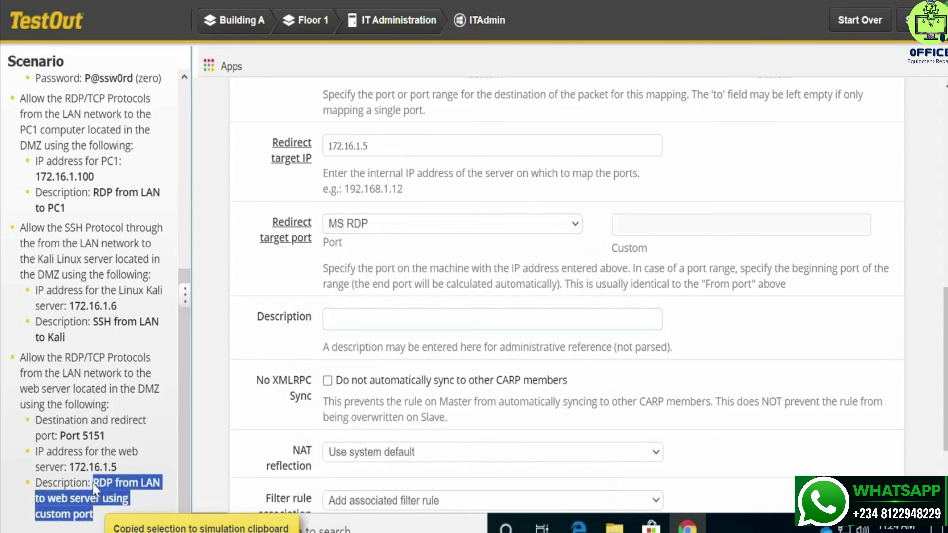
pyautogui.click(375, 312)
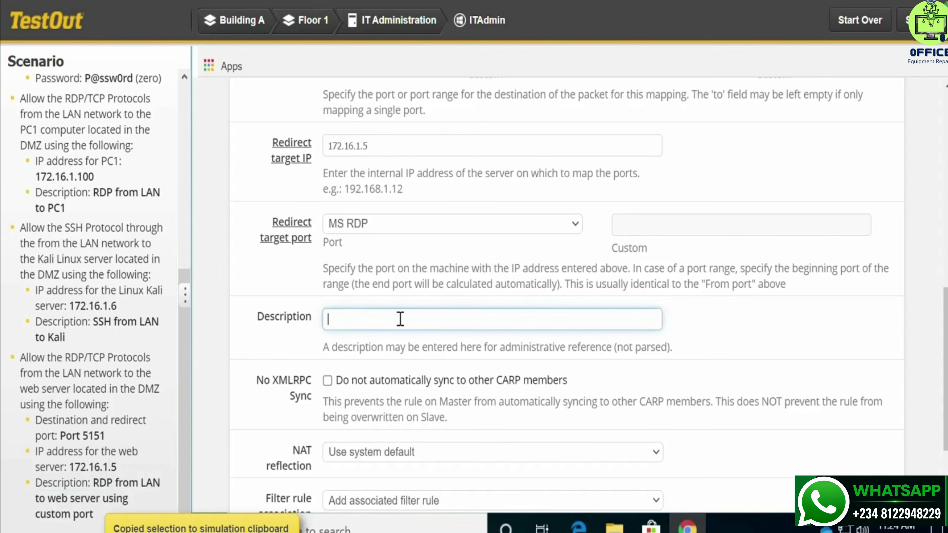
pyautogui.hotkey('ctrl', 'v')
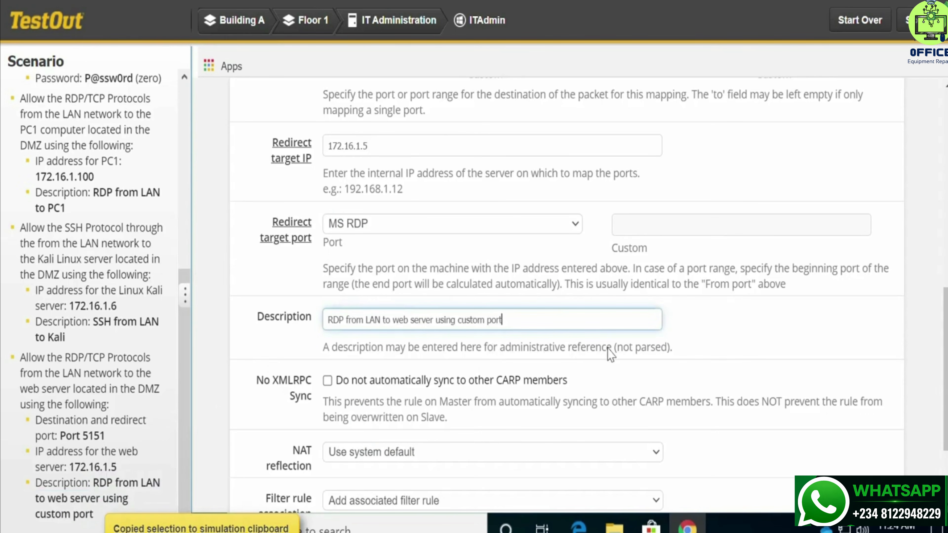
pyautogui.scroll(-3, 603, 364)
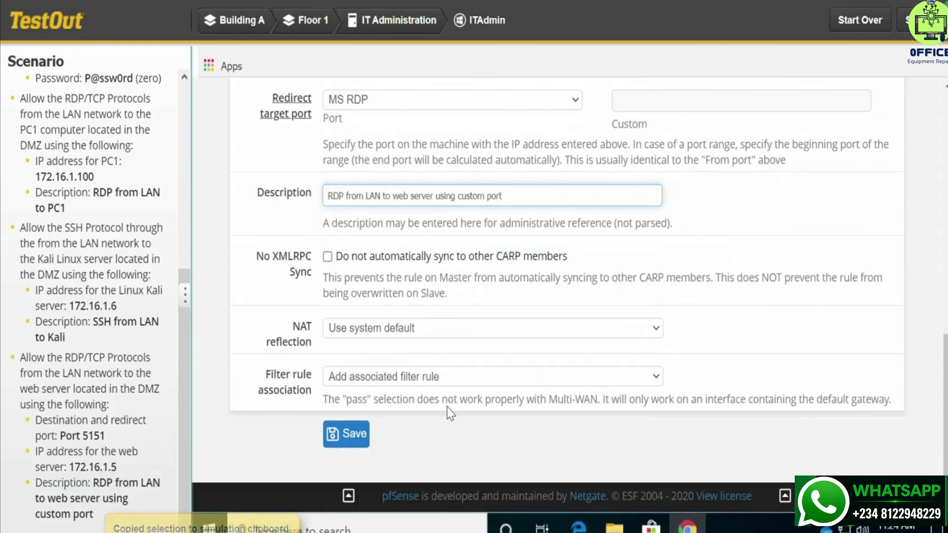
# Save the port 5151 web-server RDP rule and apply the NAT changes
pyautogui.click(346, 435)
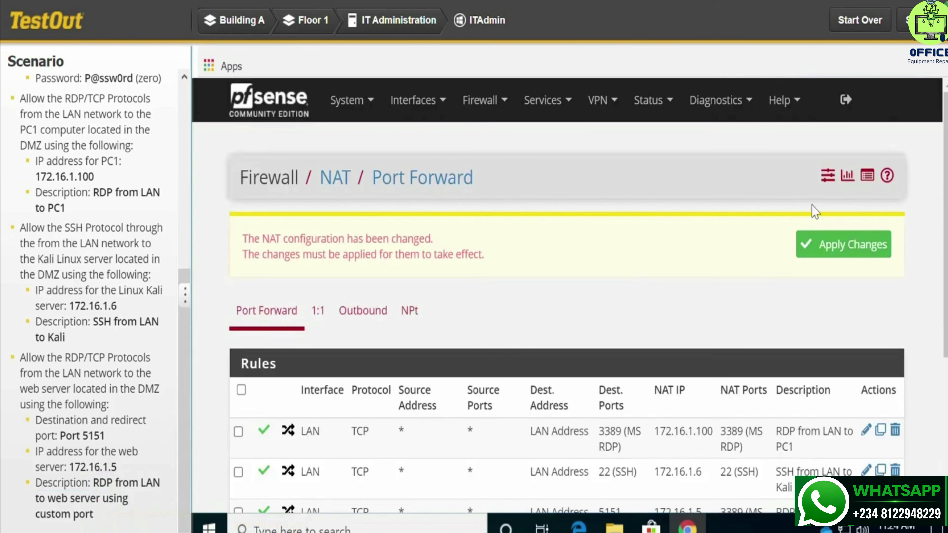
pyautogui.click(837, 243)
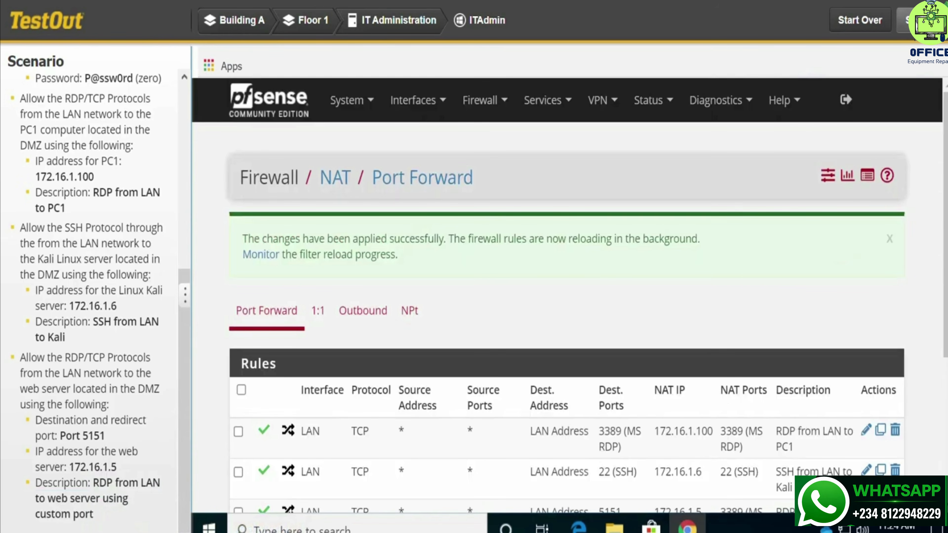
# Open the TestOut Lab Report to check the score
pyautogui.click(917, 20)
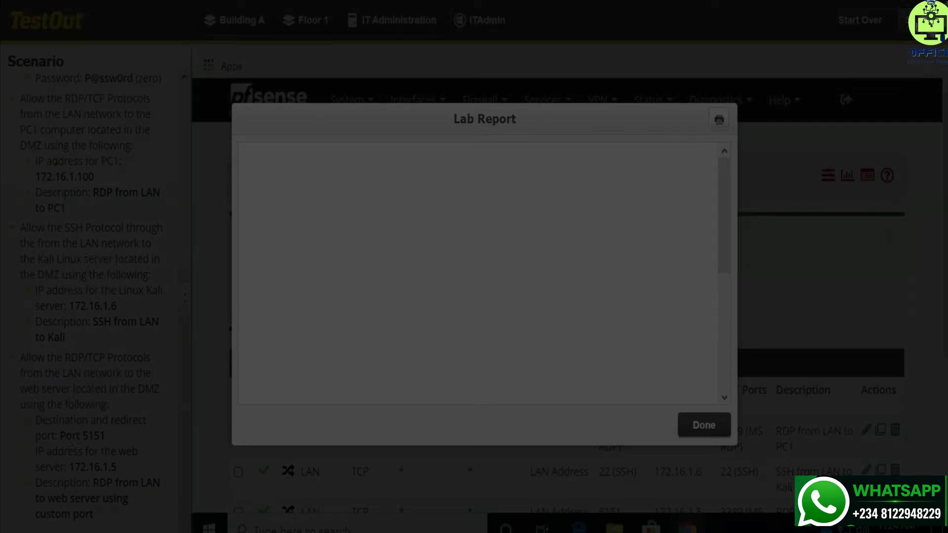